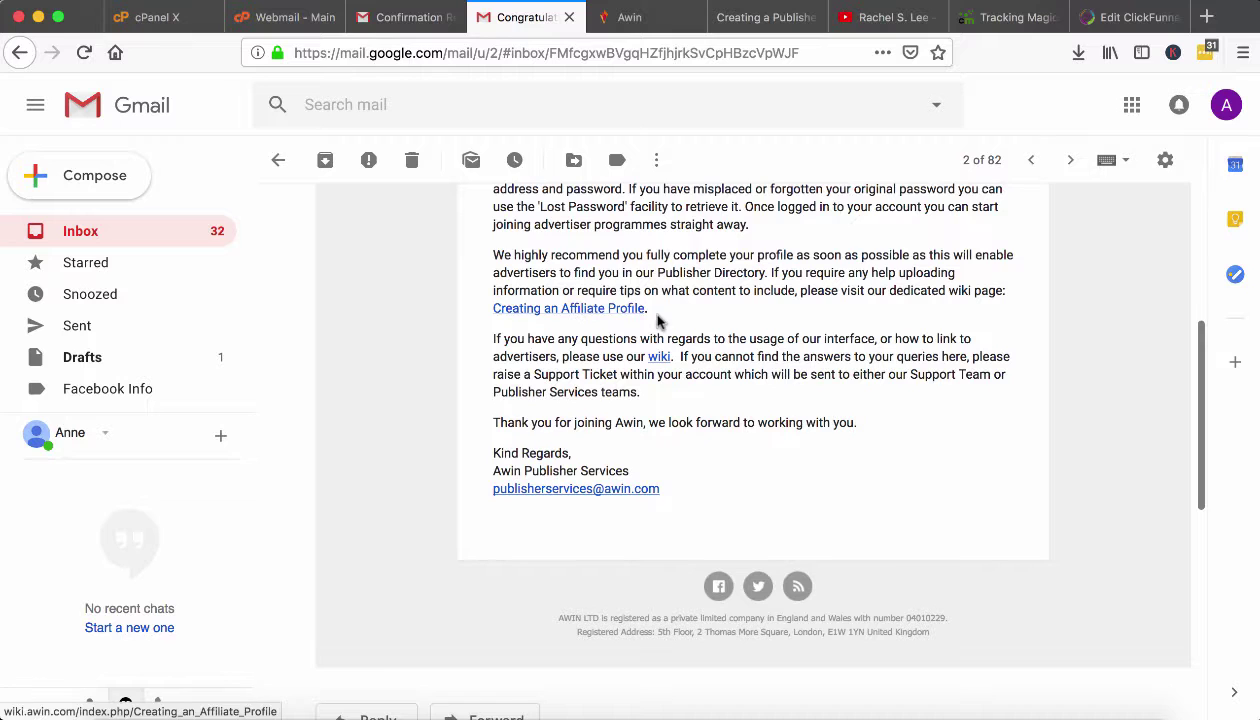
Open the Awin wiki page on creating a publisher profile and review its table of contents.
scroll(655, 305, "up", 1)
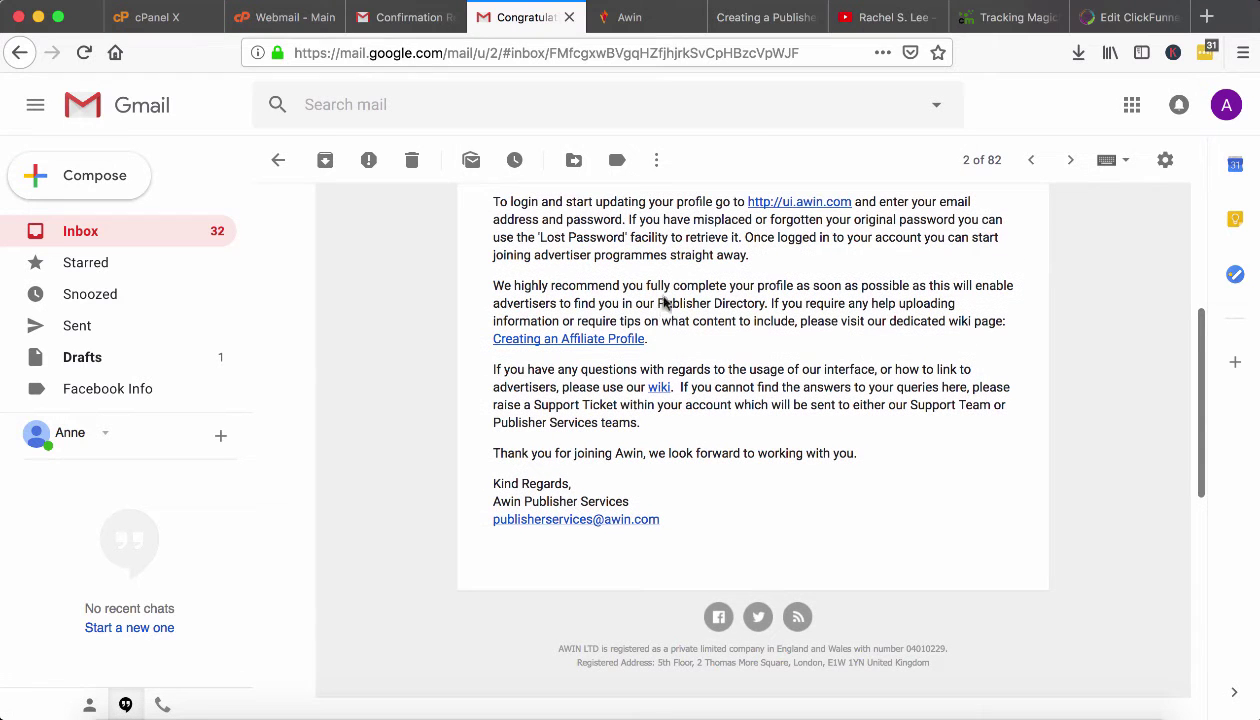
left_click(767, 17)
scroll(755, 328, "down", 2)
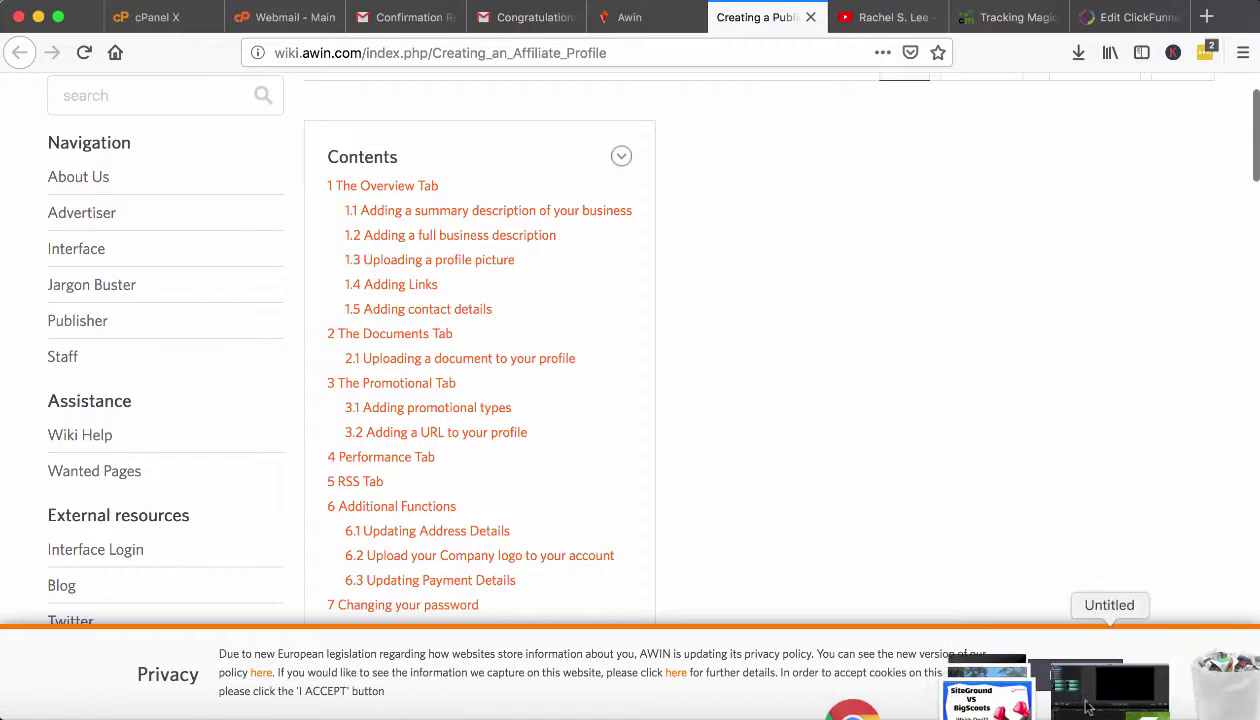
left_click(1074, 677)
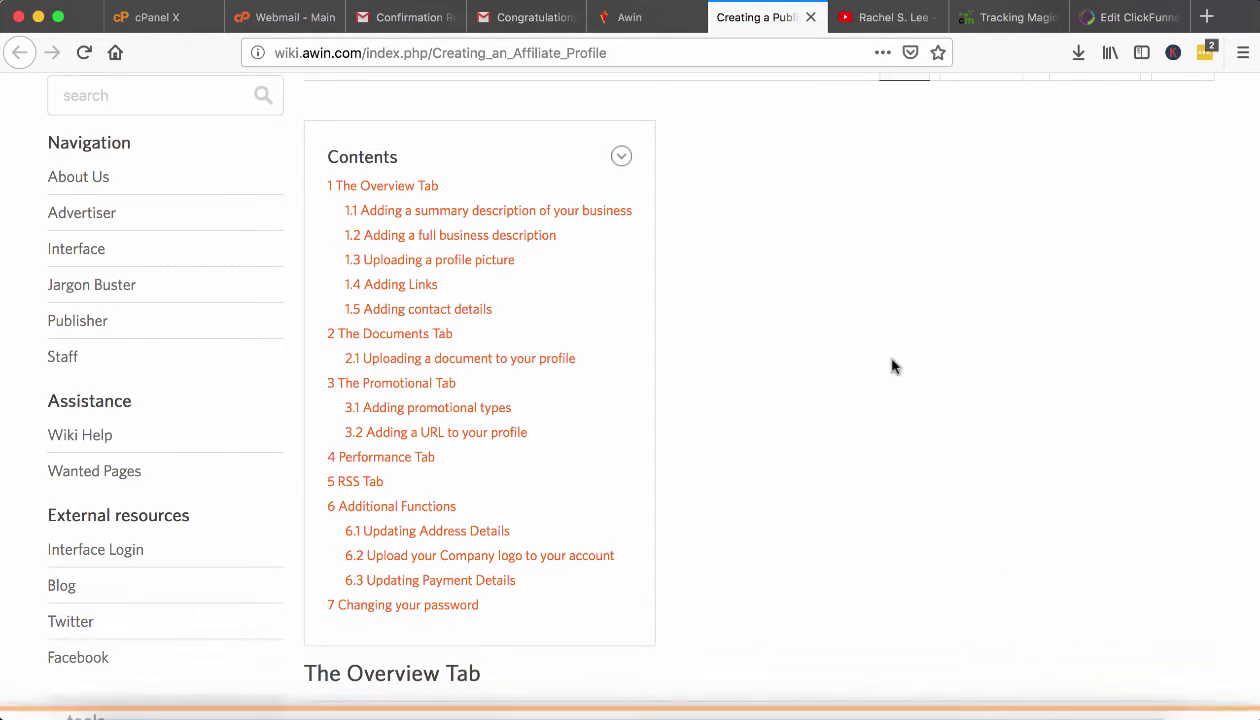
scroll(894, 366, "down", 2)
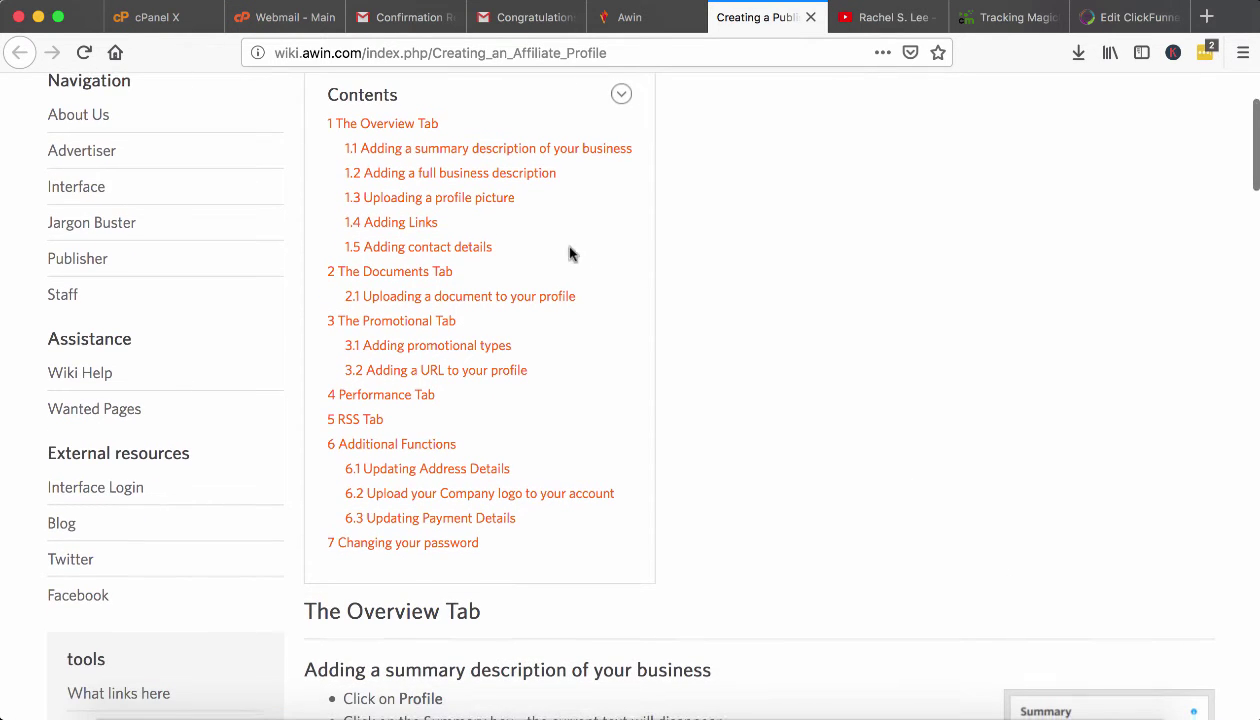
scroll(806, 290, "up", 3)
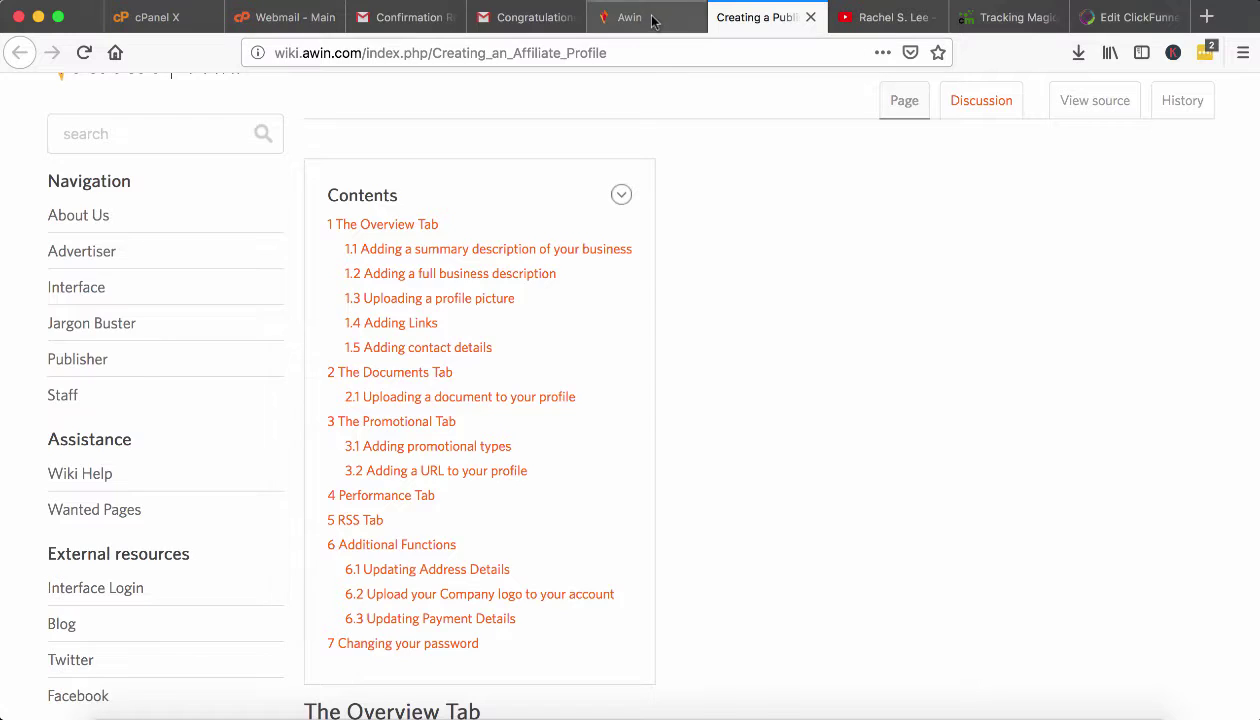
Review the login instructions in the Awin activation email, and switch to the Awin publisher dashboard.
left_click(520, 17)
scroll(556, 336, "up", 1)
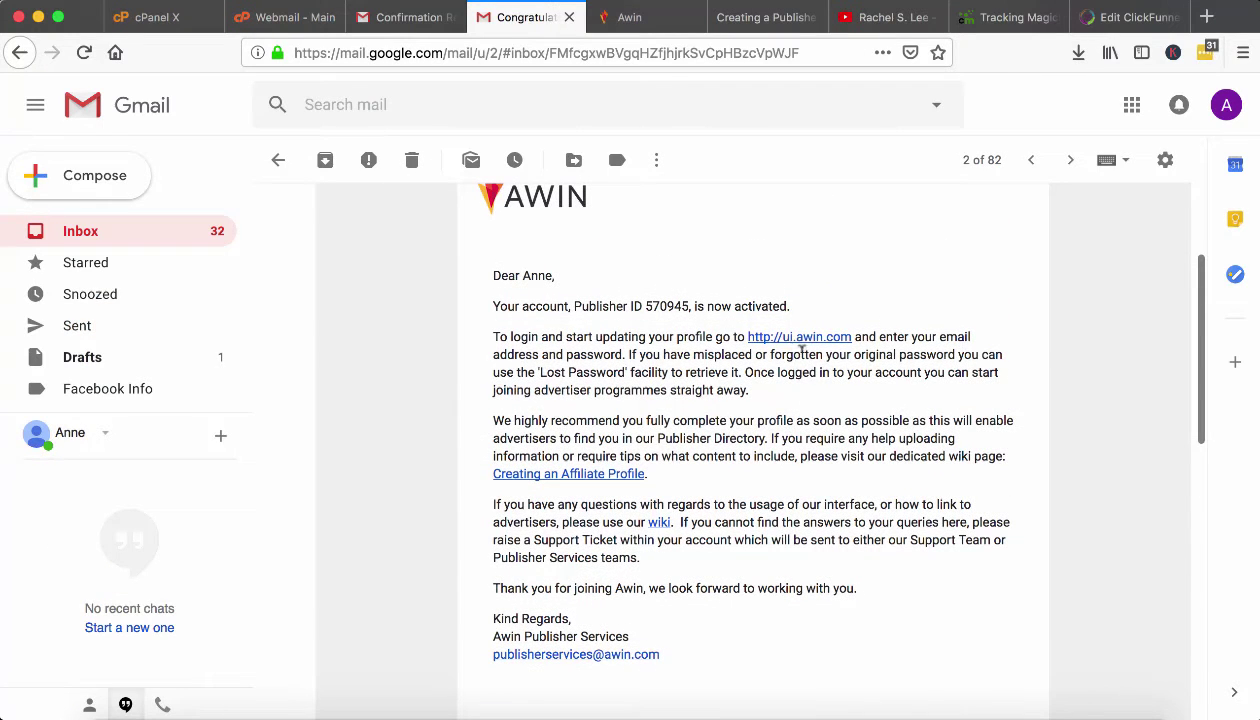
left_click(655, 28)
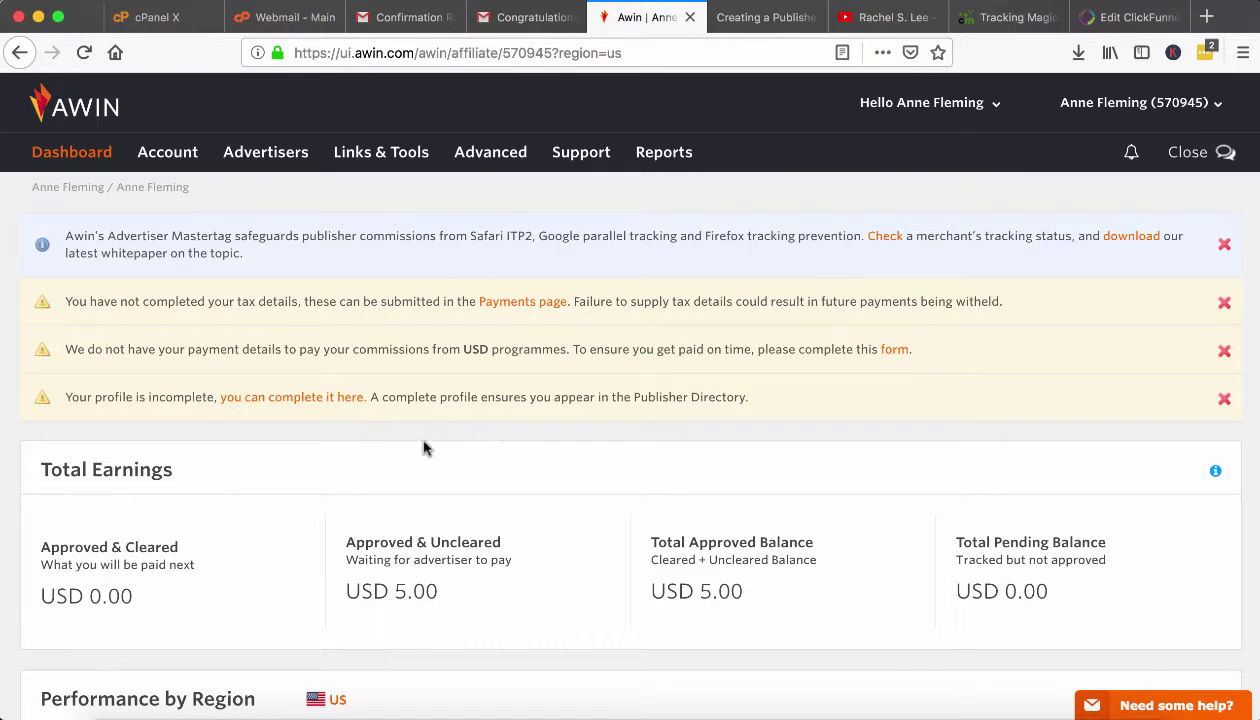
Examine the dashboard's account notices, total earnings, monthly performance comparison and new US advertisers.
scroll(496, 389, "down", 1)
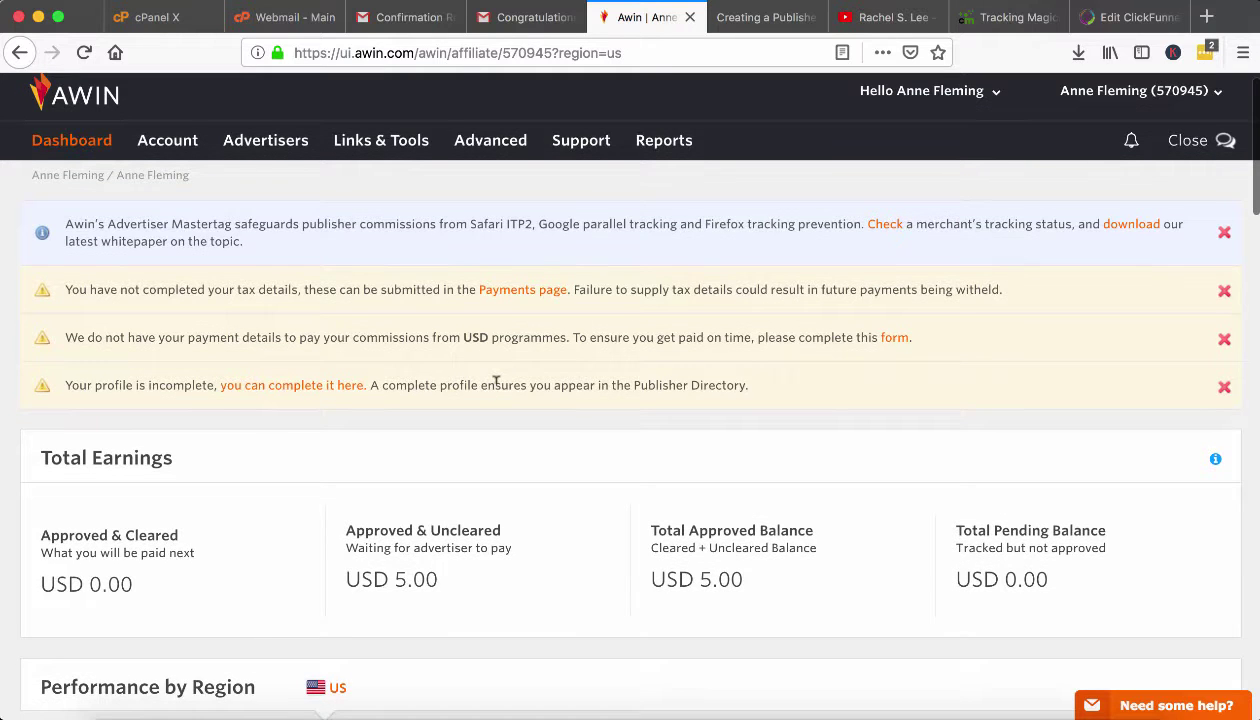
scroll(496, 383, "down", 2)
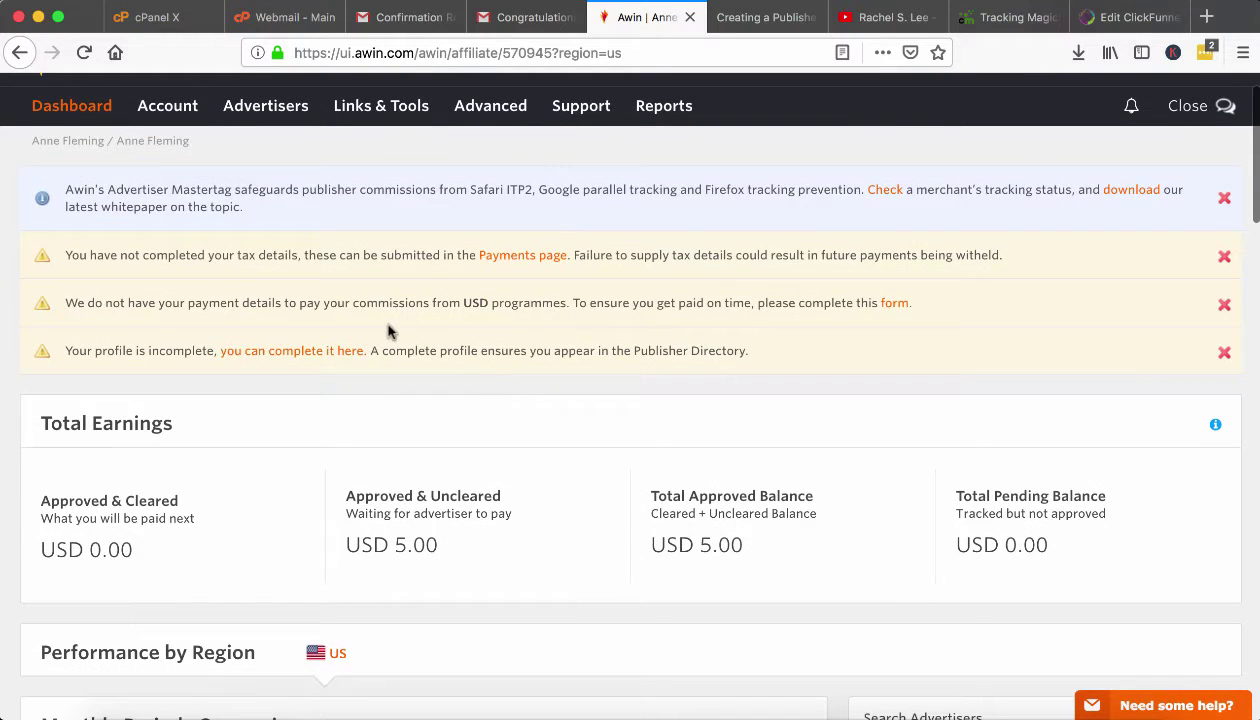
scroll(388, 325, "down", 2)
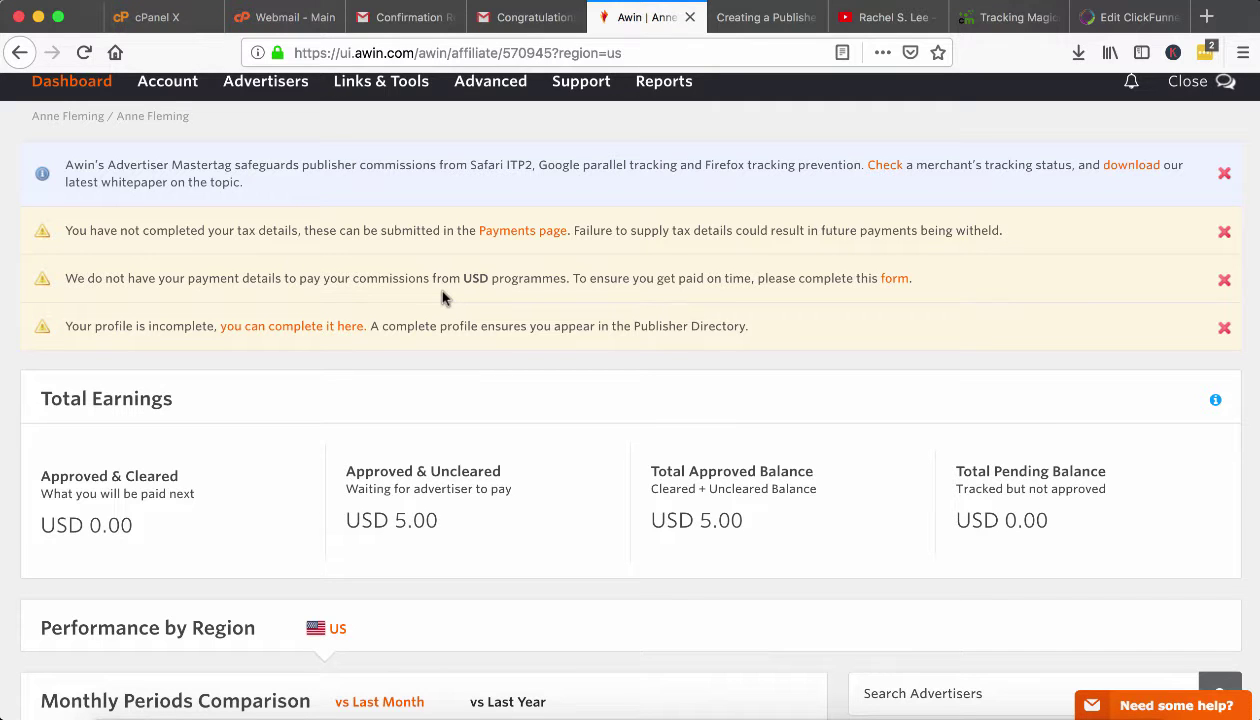
scroll(425, 336, "down", 2)
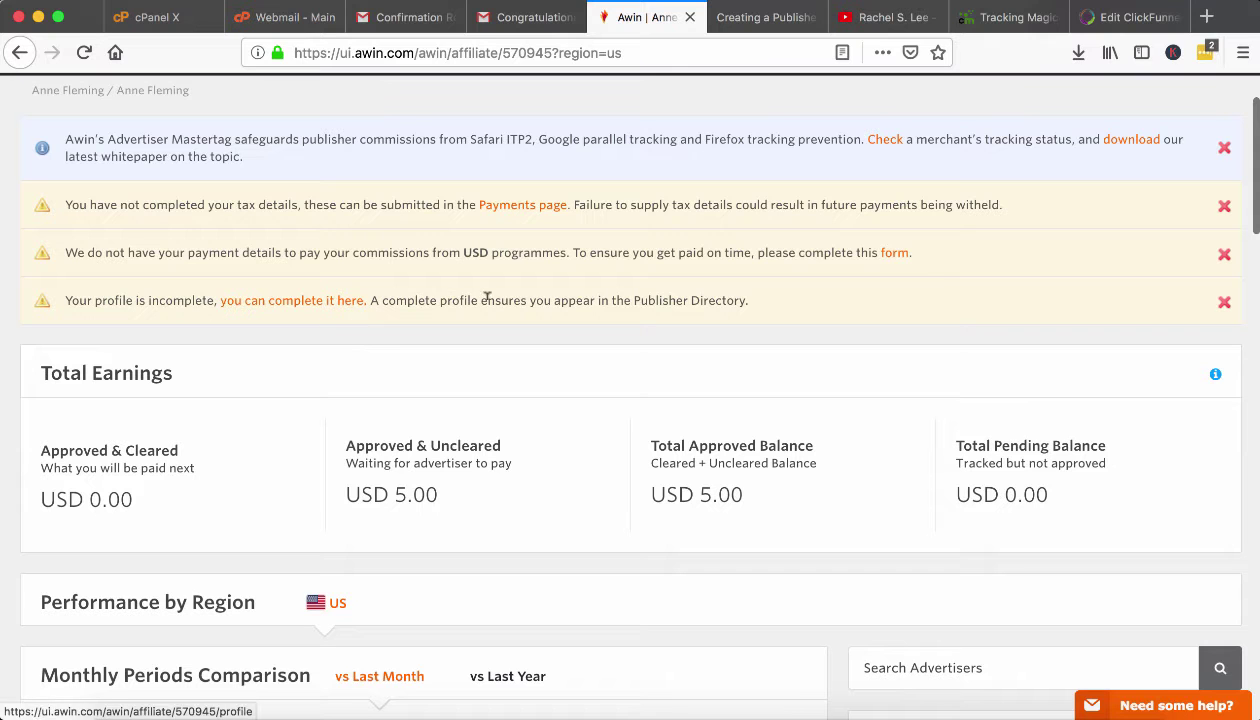
scroll(490, 300, "down", 5)
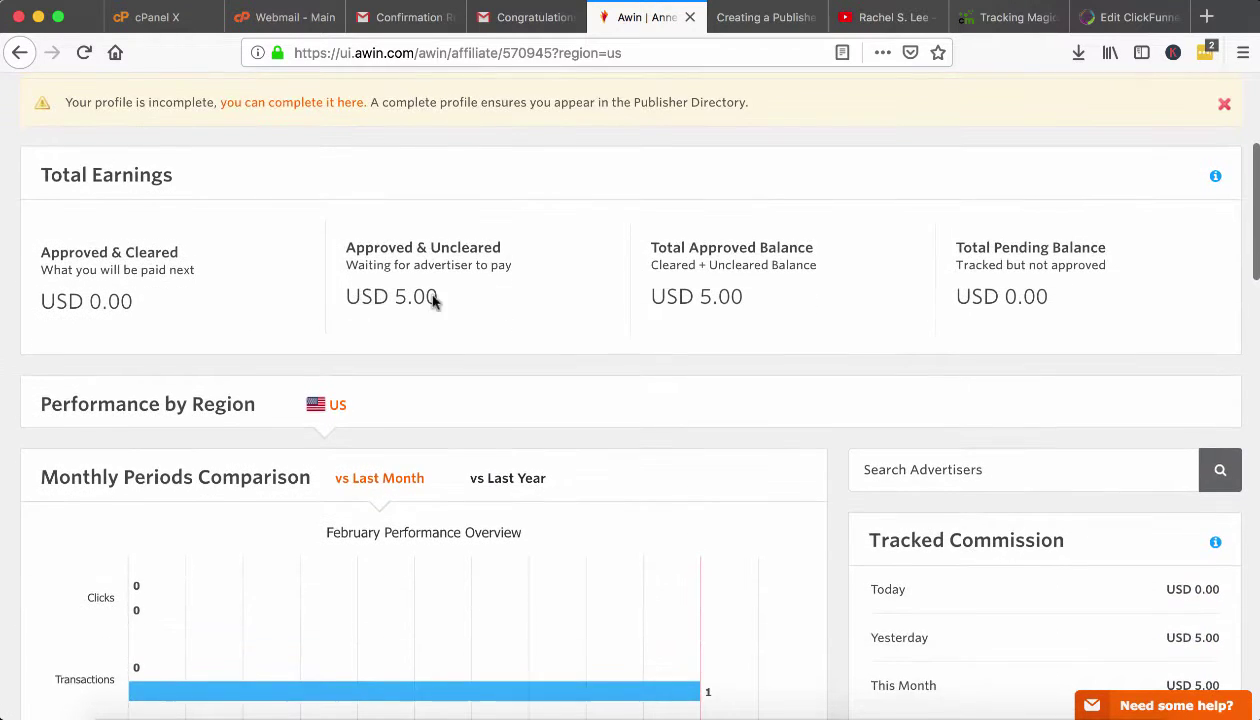
scroll(529, 326, "down", 3)
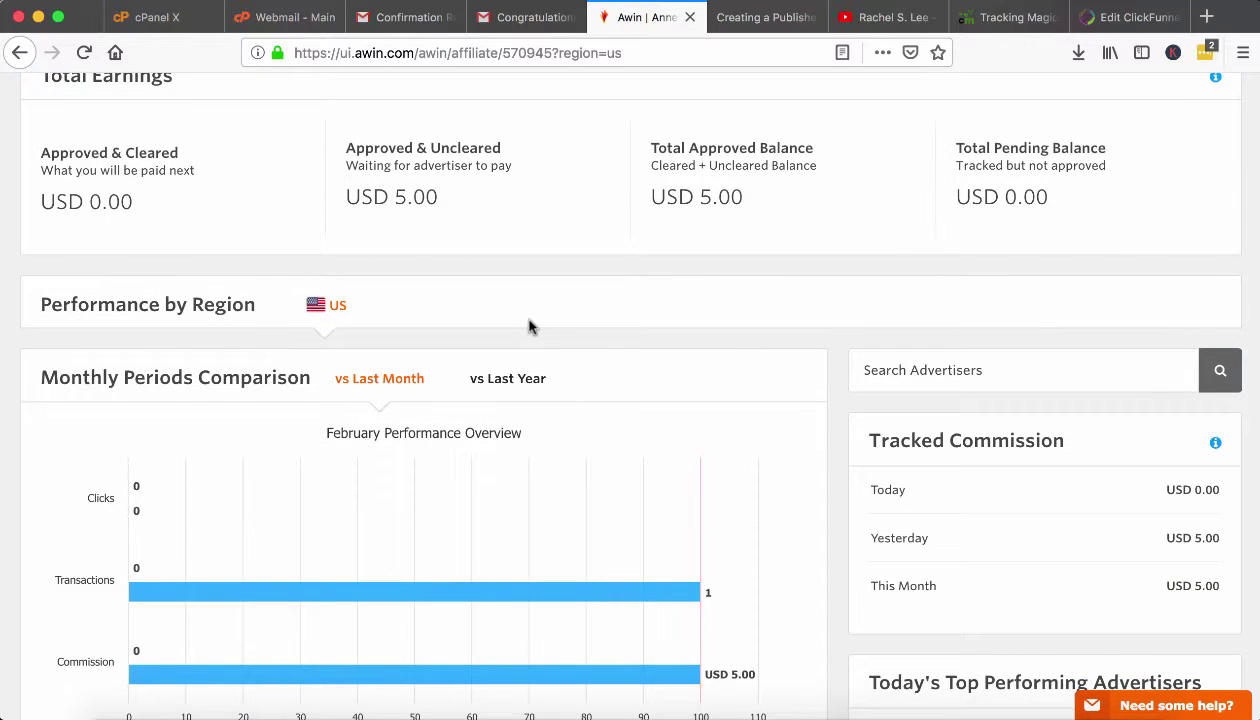
scroll(529, 326, "down", 3)
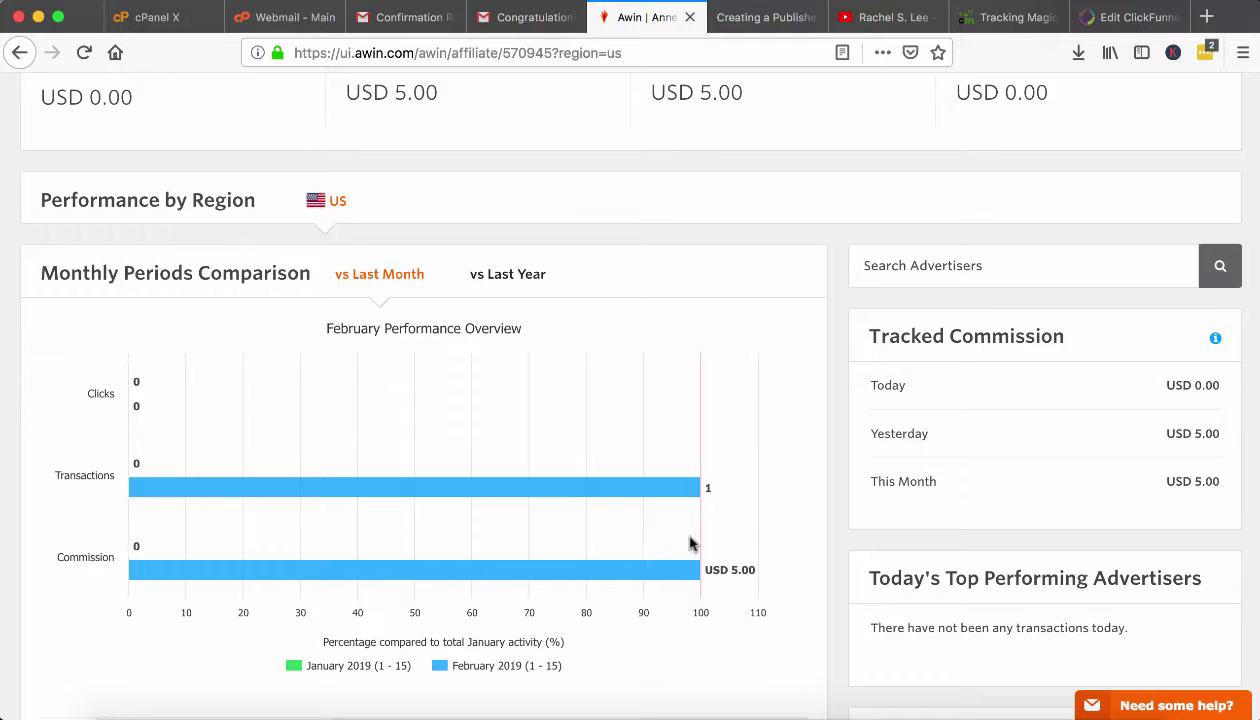
scroll(703, 367, "down", 5)
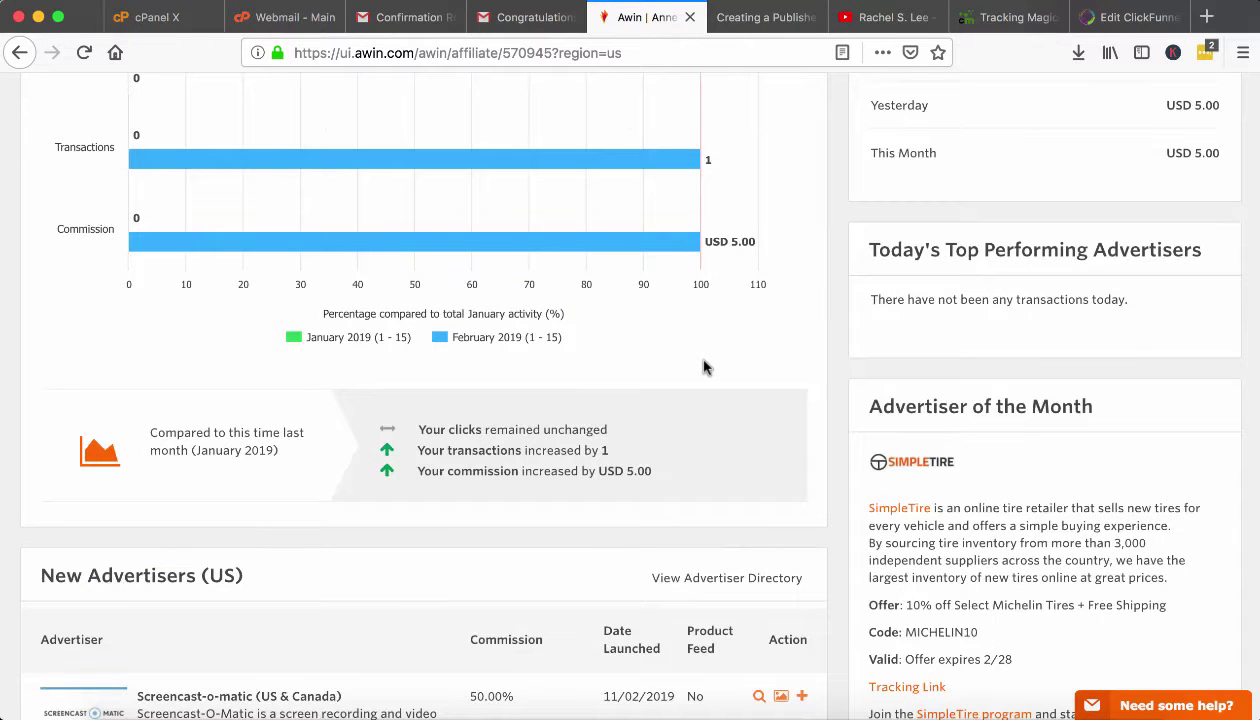
scroll(703, 367, "down", 5)
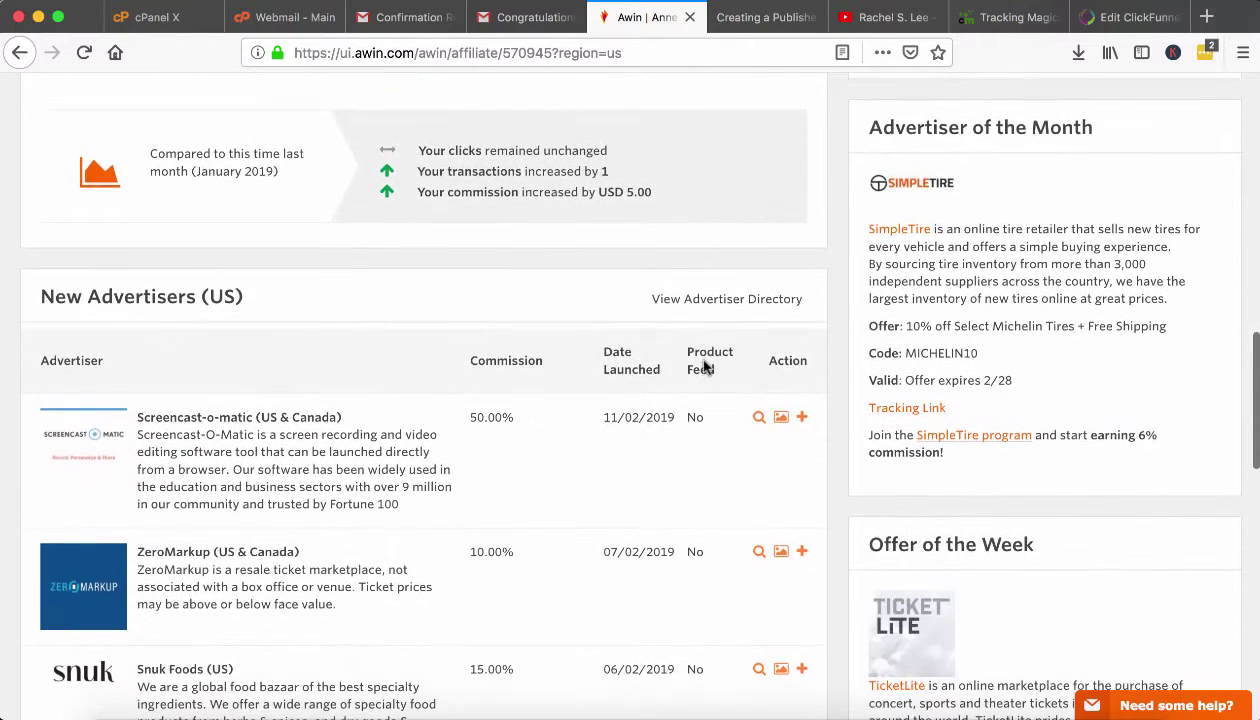
scroll(703, 367, "up", 6)
scroll(701, 394, "up", 10)
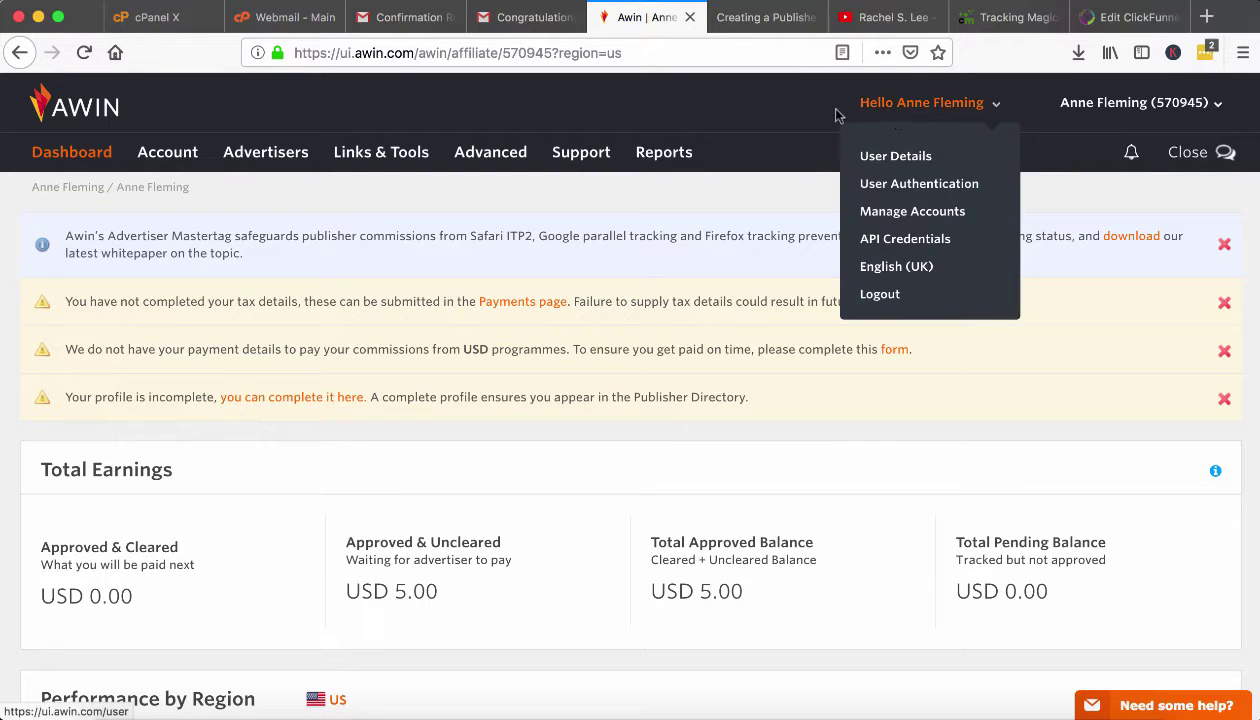
Open the My Programmes page for advertisers and review the list of joined programmes.
mouse_move(983, 118)
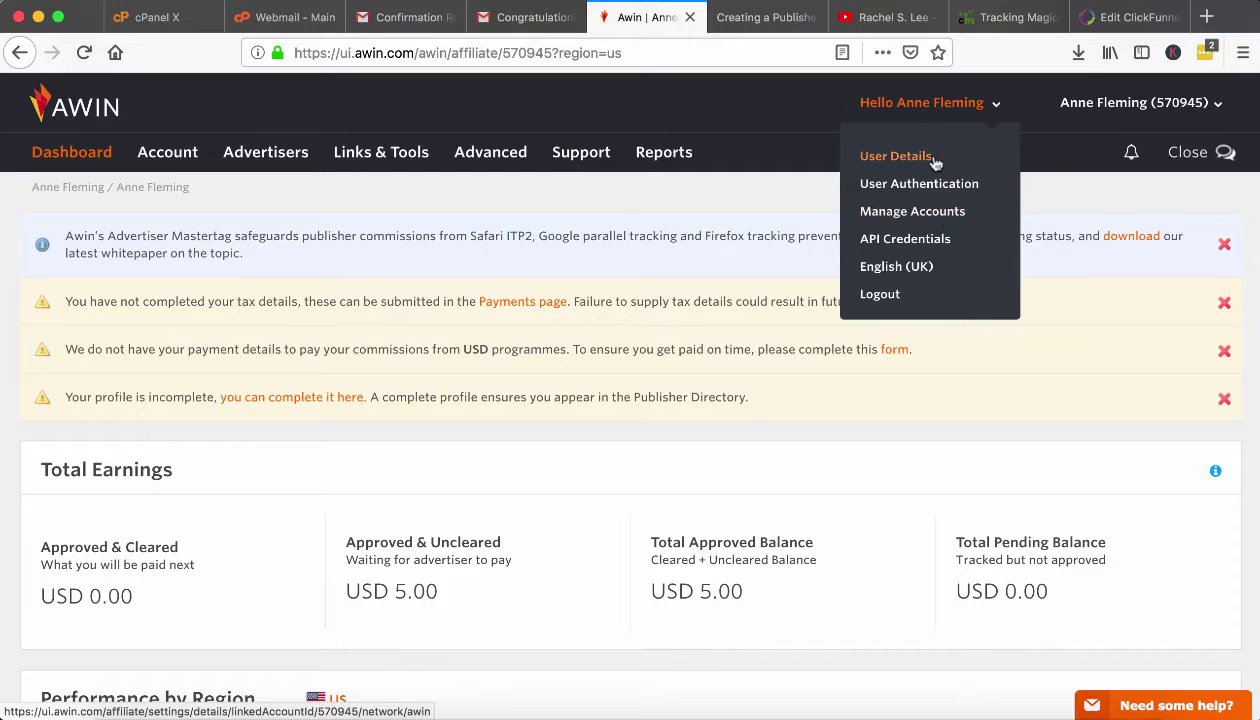
mouse_move(1093, 108)
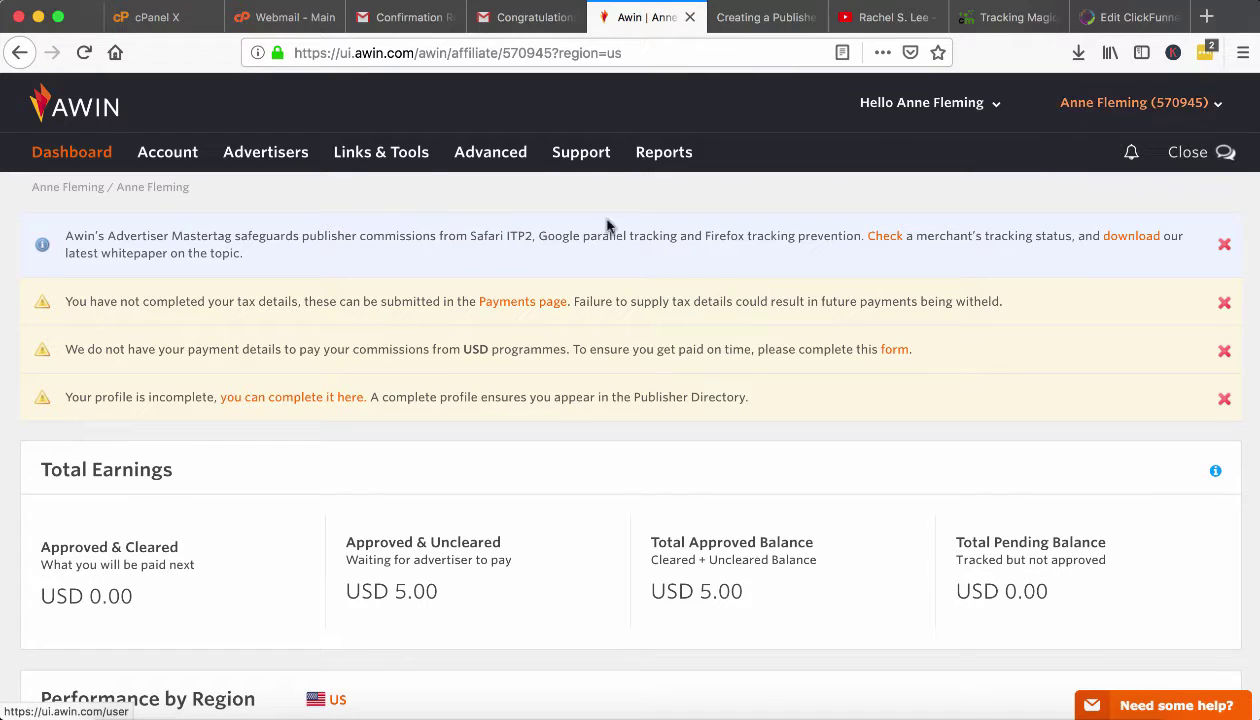
mouse_move(172, 165)
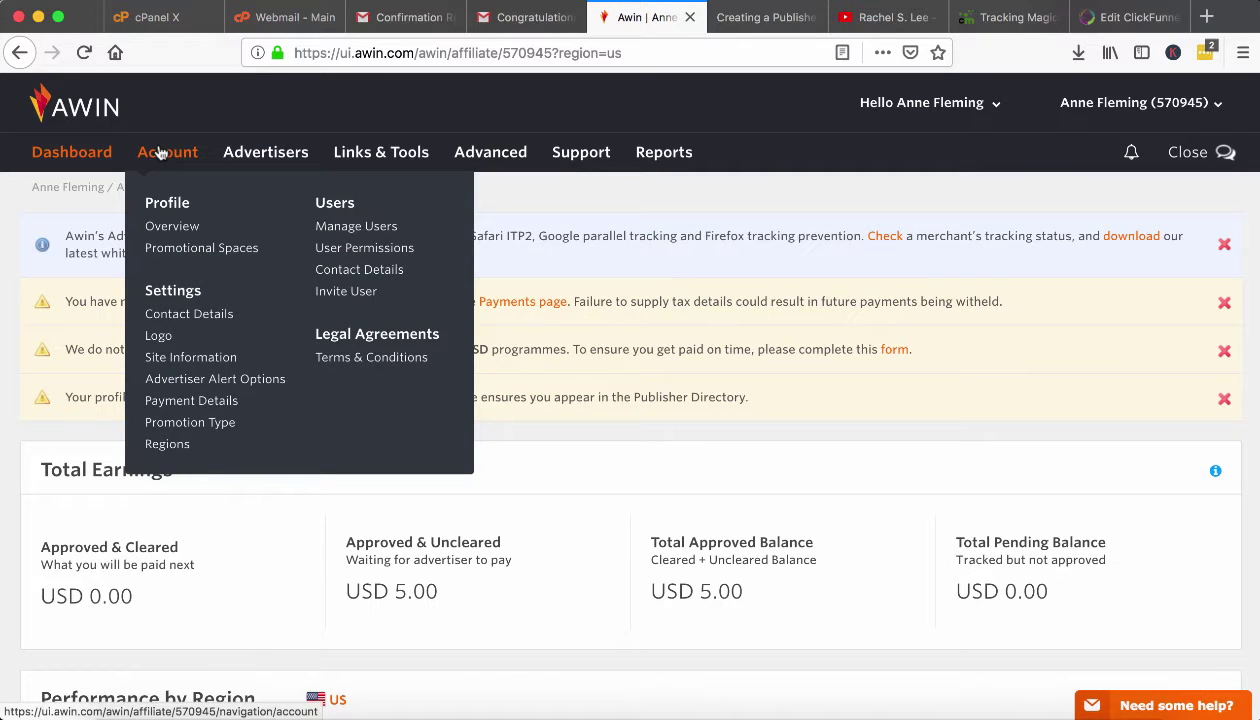
mouse_move(253, 155)
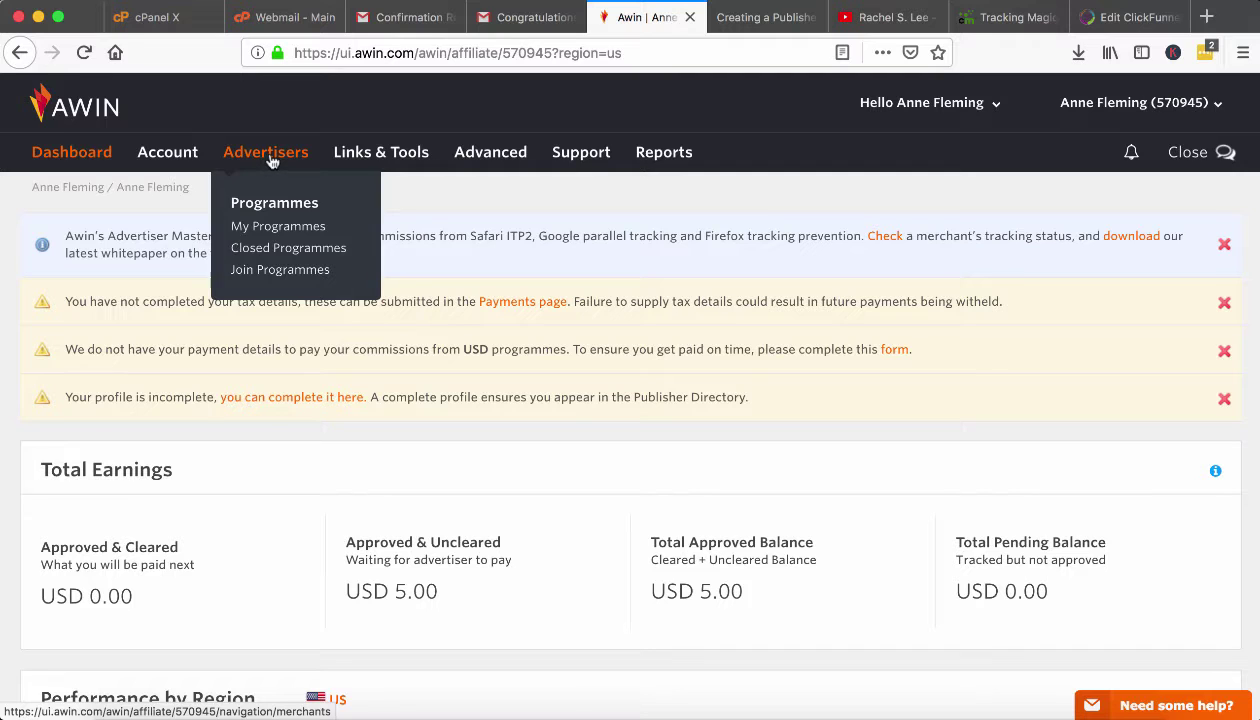
left_click(268, 158)
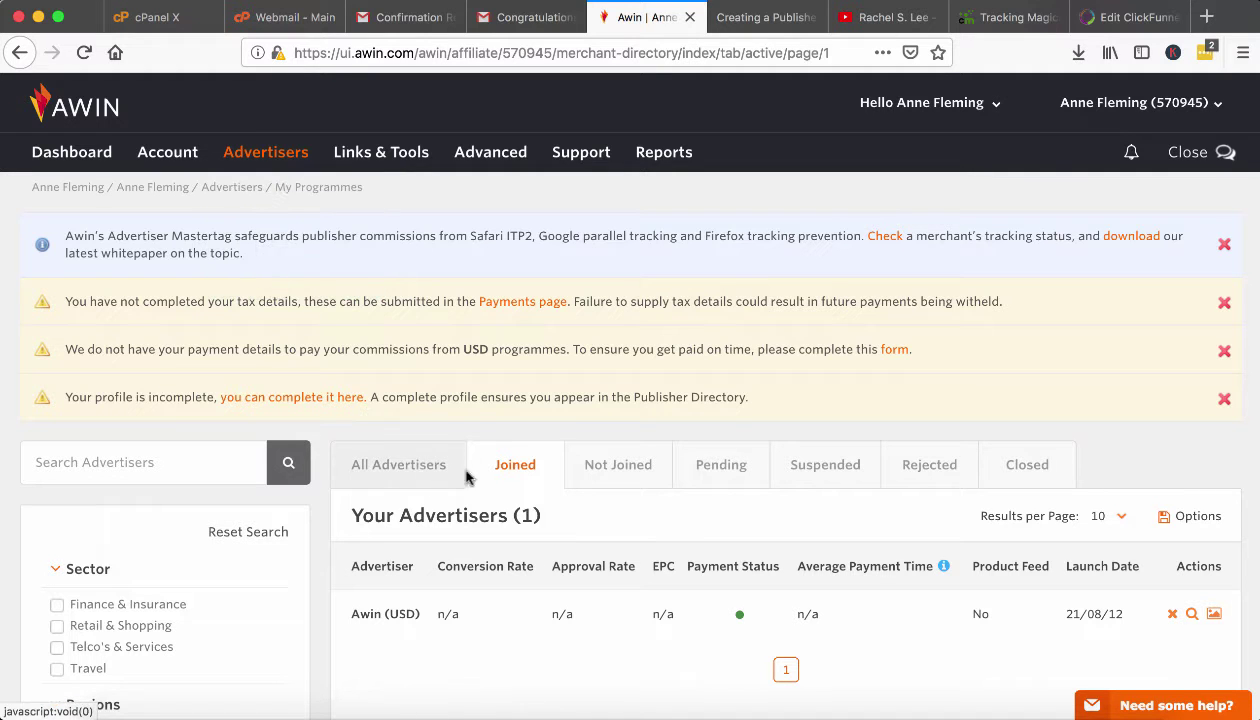
scroll(515, 470, "down", 1)
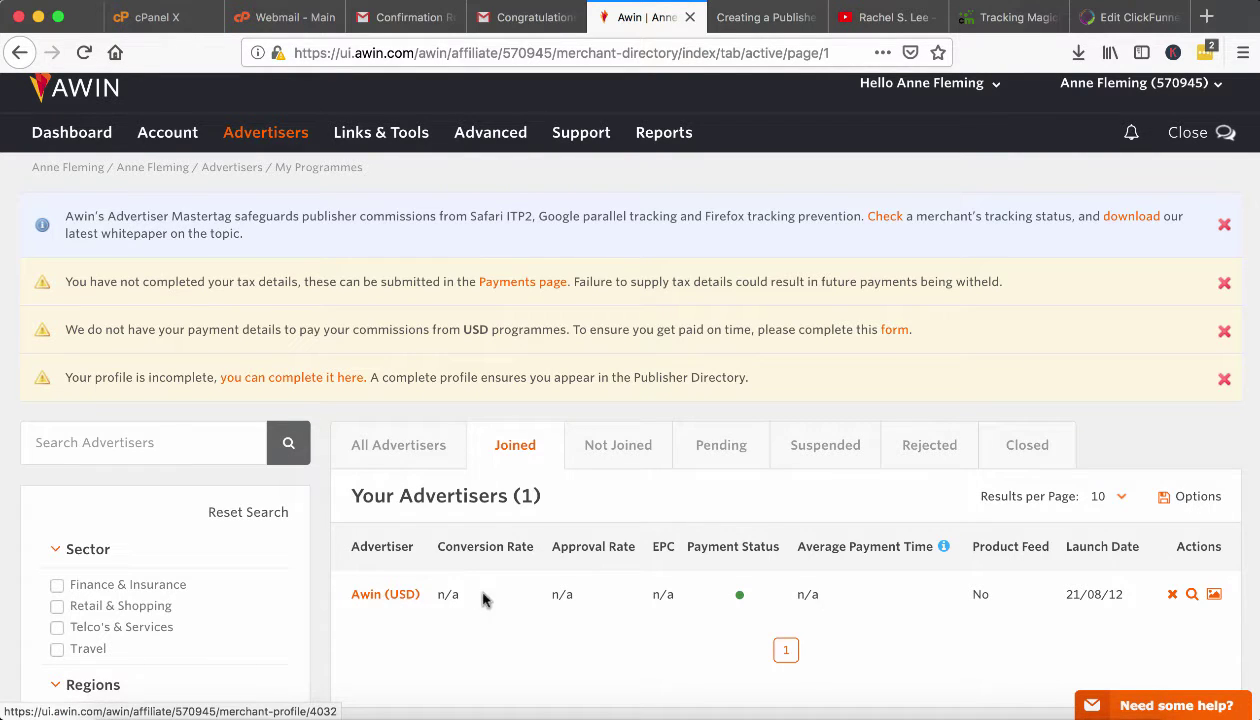
scroll(470, 473, "up", 1)
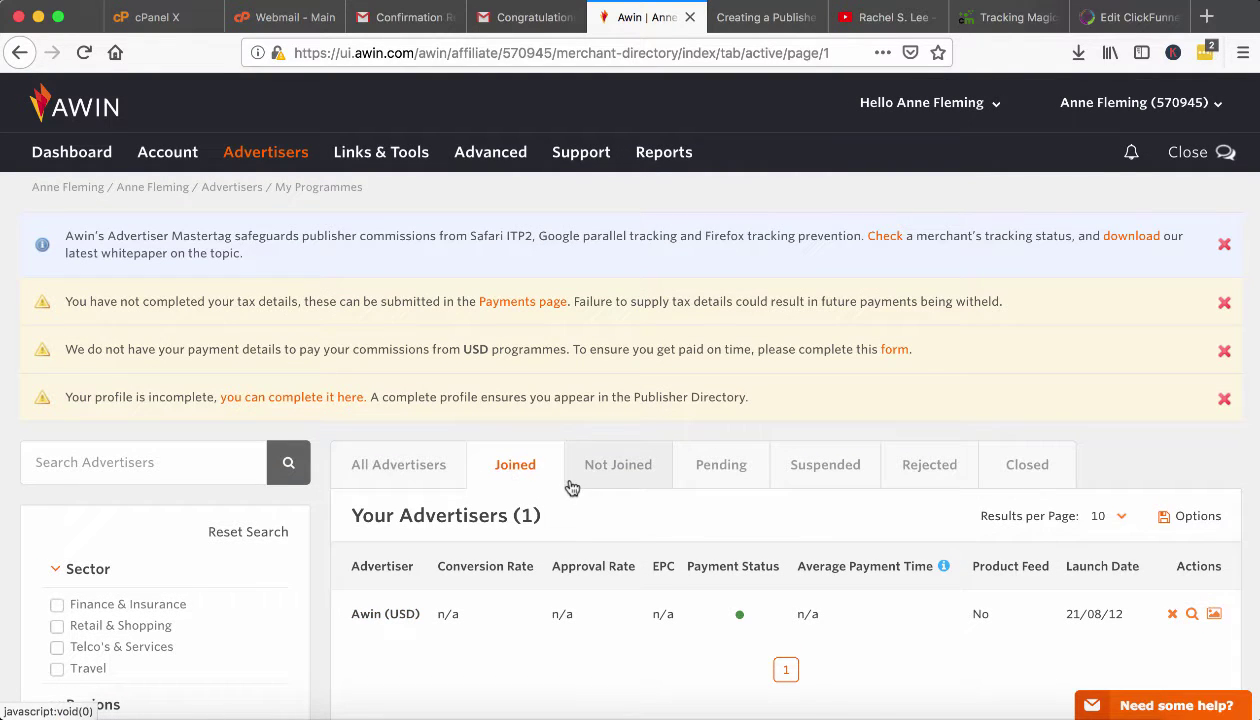
Check the not-joined advertisers and the programmes pending approval.
left_click(624, 467)
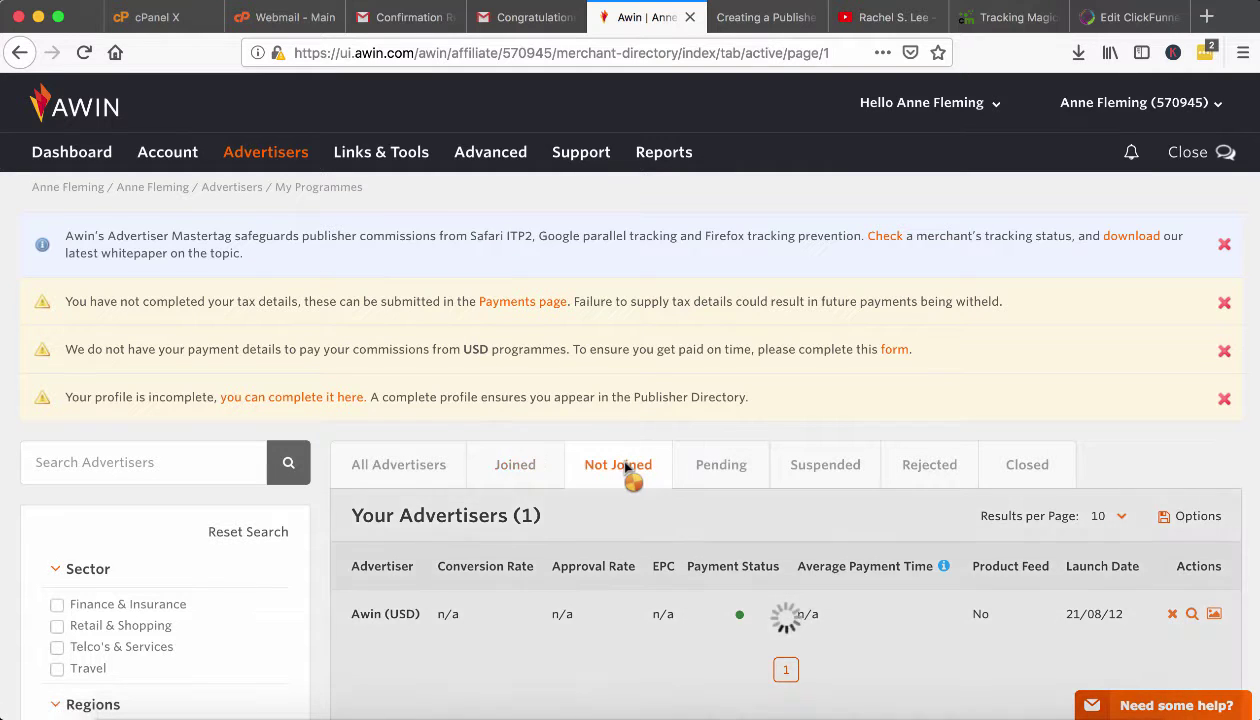
left_click(724, 471)
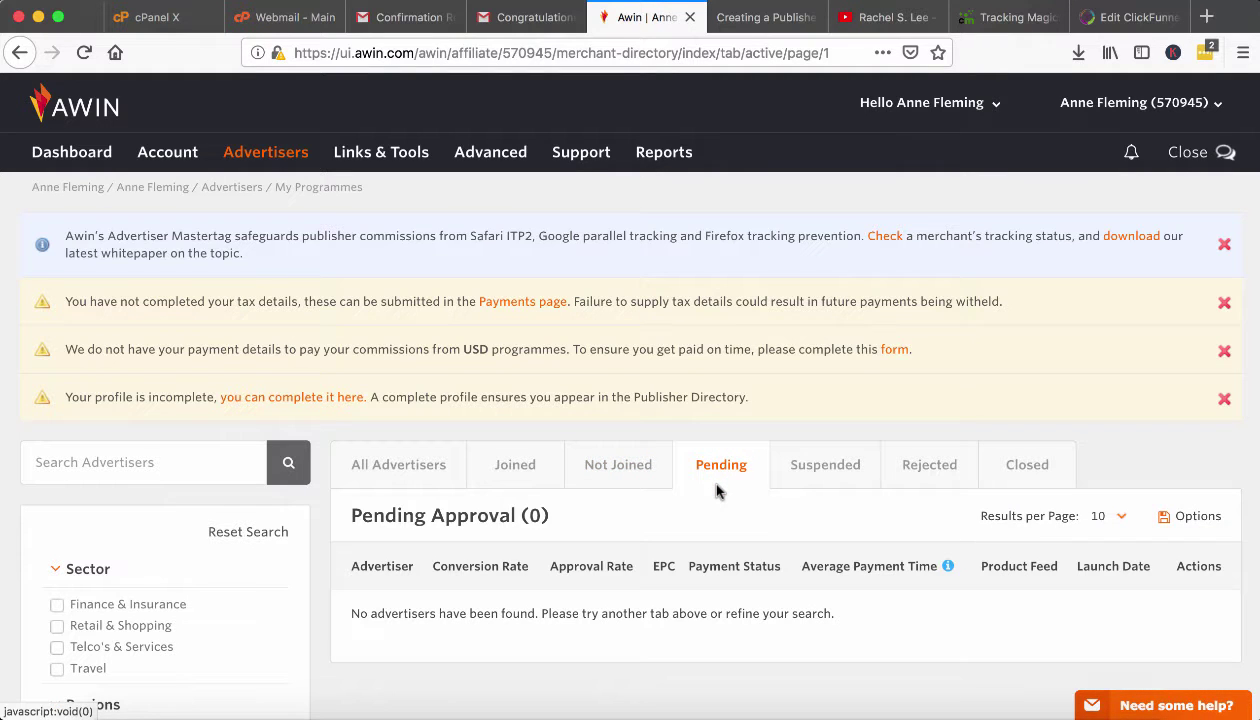
scroll(717, 490, "down", 1)
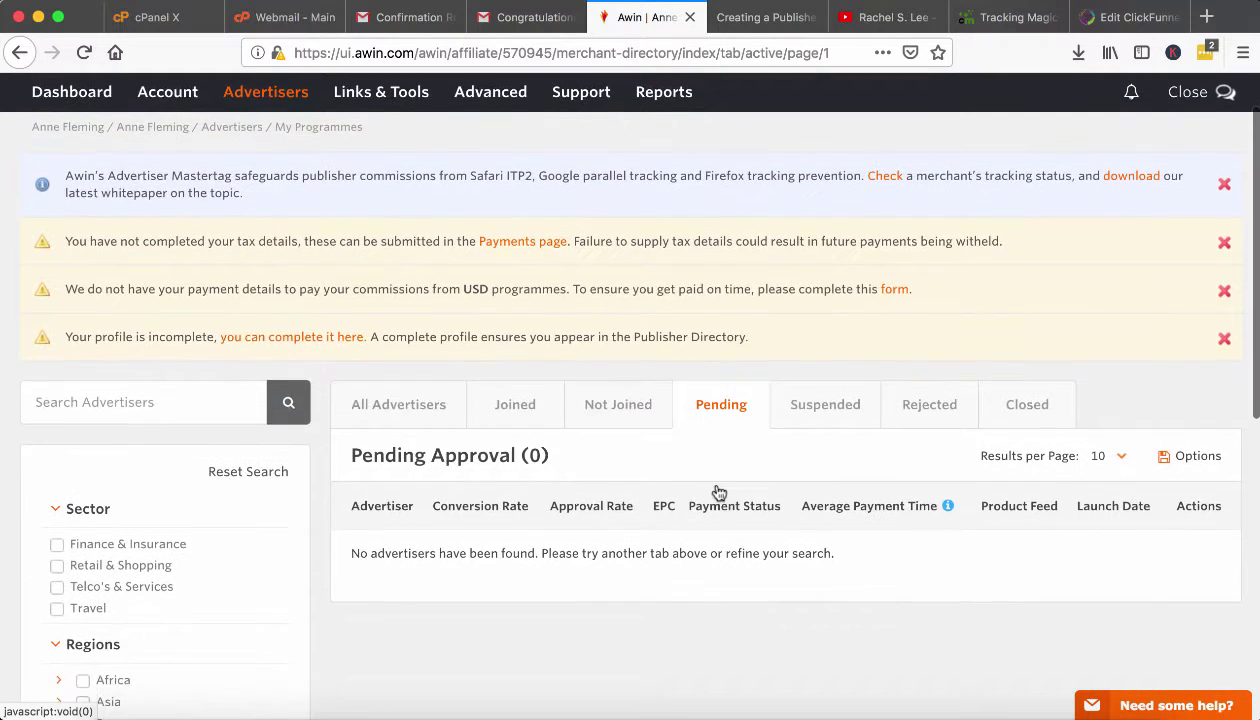
Search all advertisers for "trusted house sitters" and locate the TrustedHousesitters (US) programme.
left_click(402, 408)
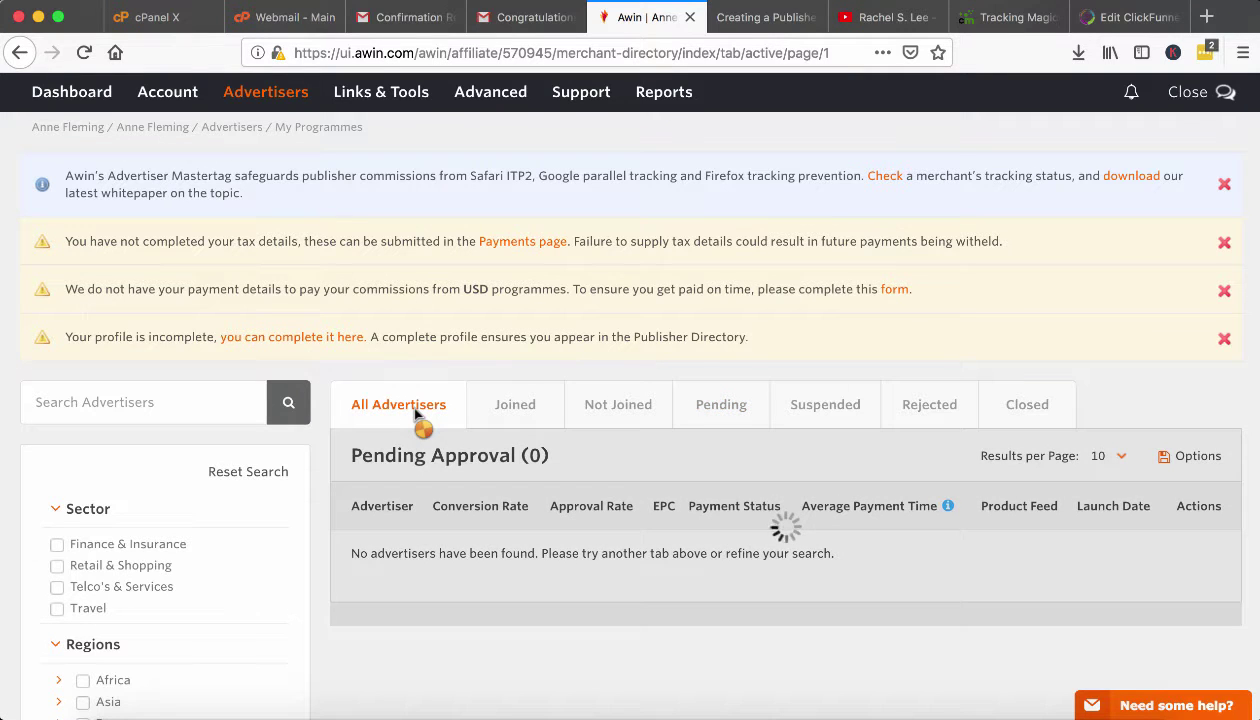
left_click(133, 401)
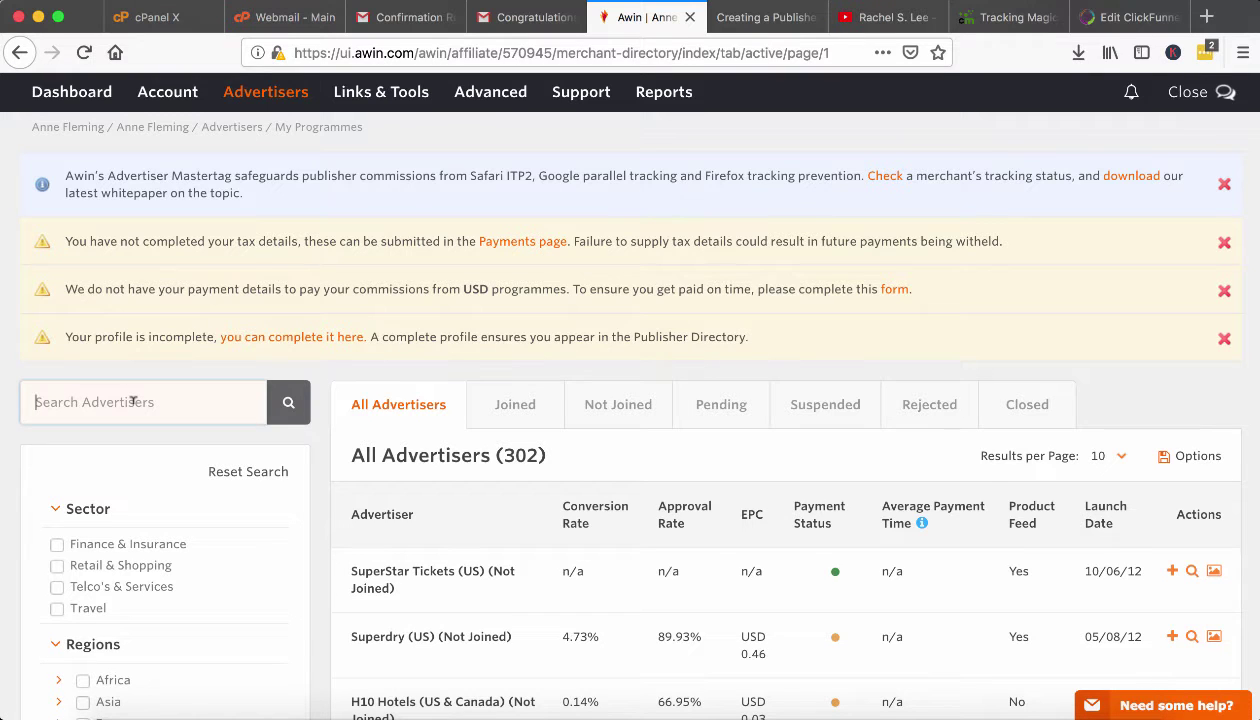
type("trus")
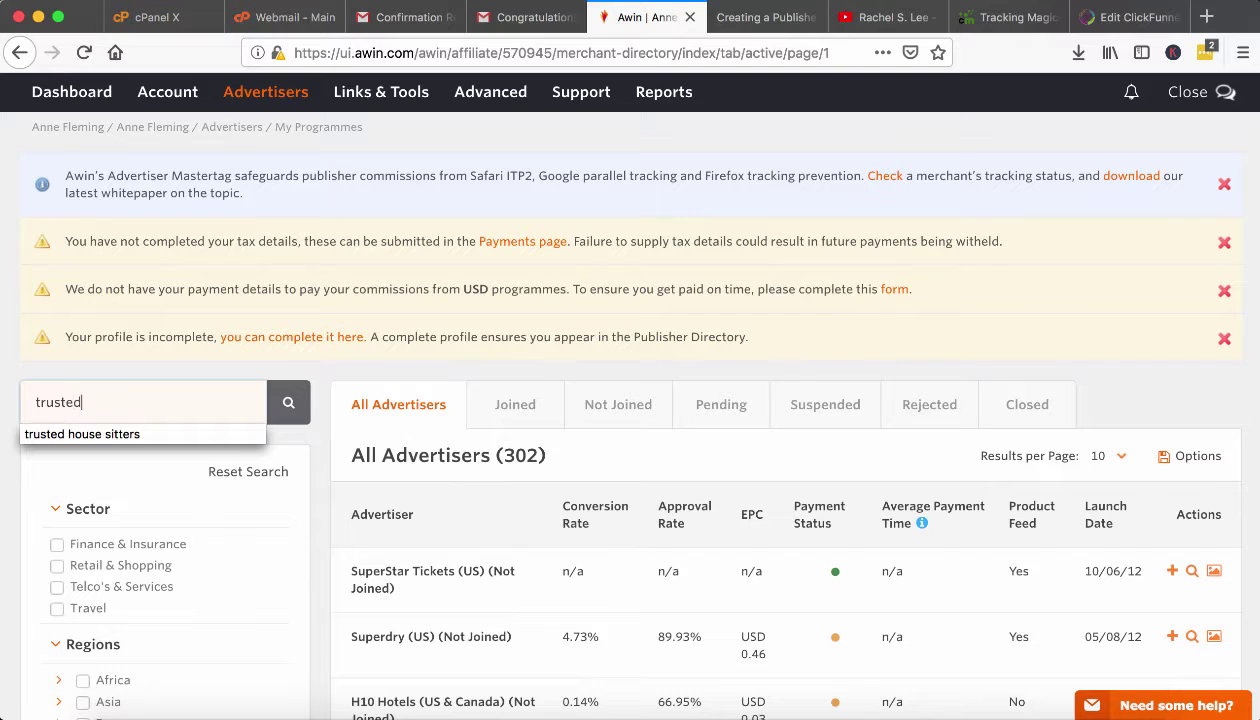
type("ted")
left_click(160, 434)
scroll(318, 495, "down", 1)
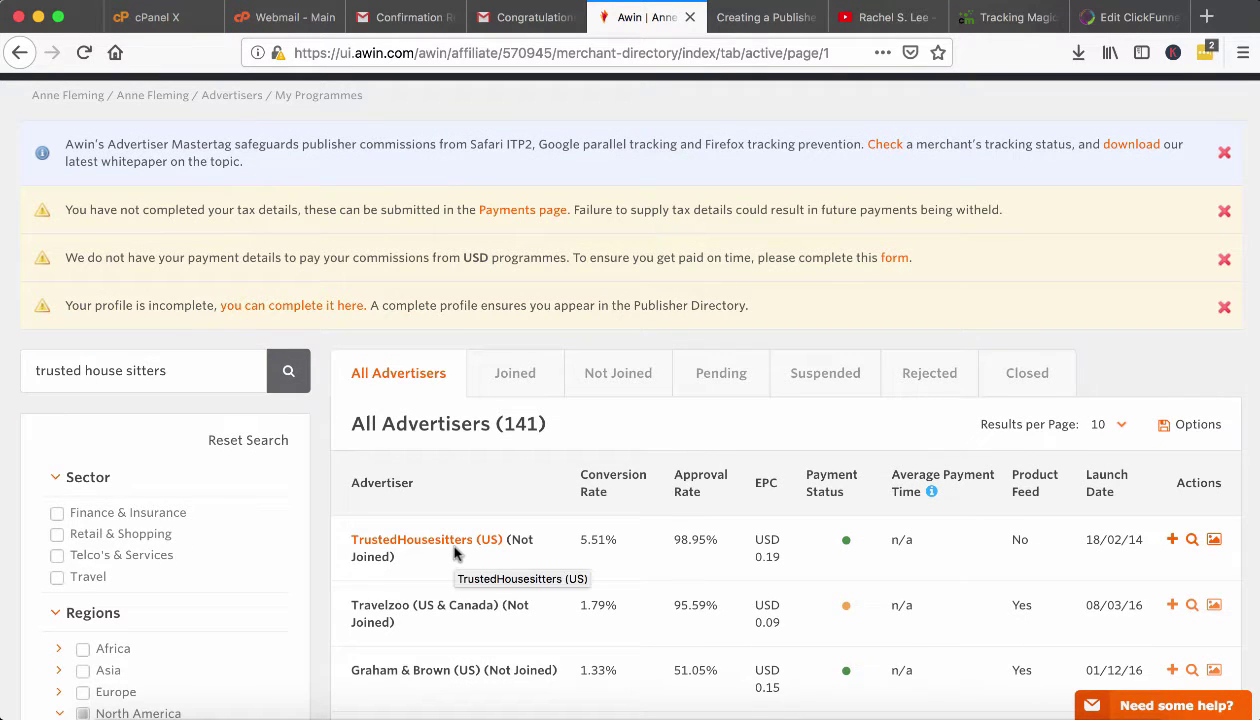
scroll(451, 530, "down", 1)
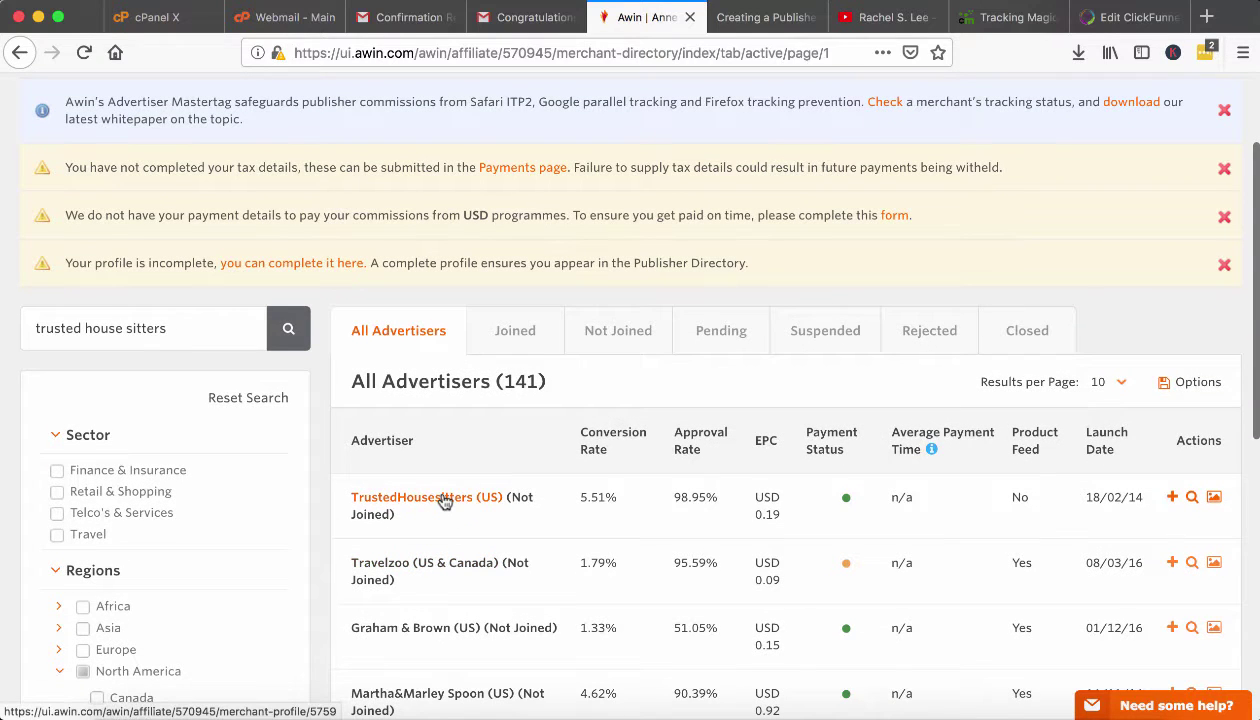
Start an application to join the TrustedHousesitters (US) programme and read through its affiliate terms and conditions.
left_click(1173, 497)
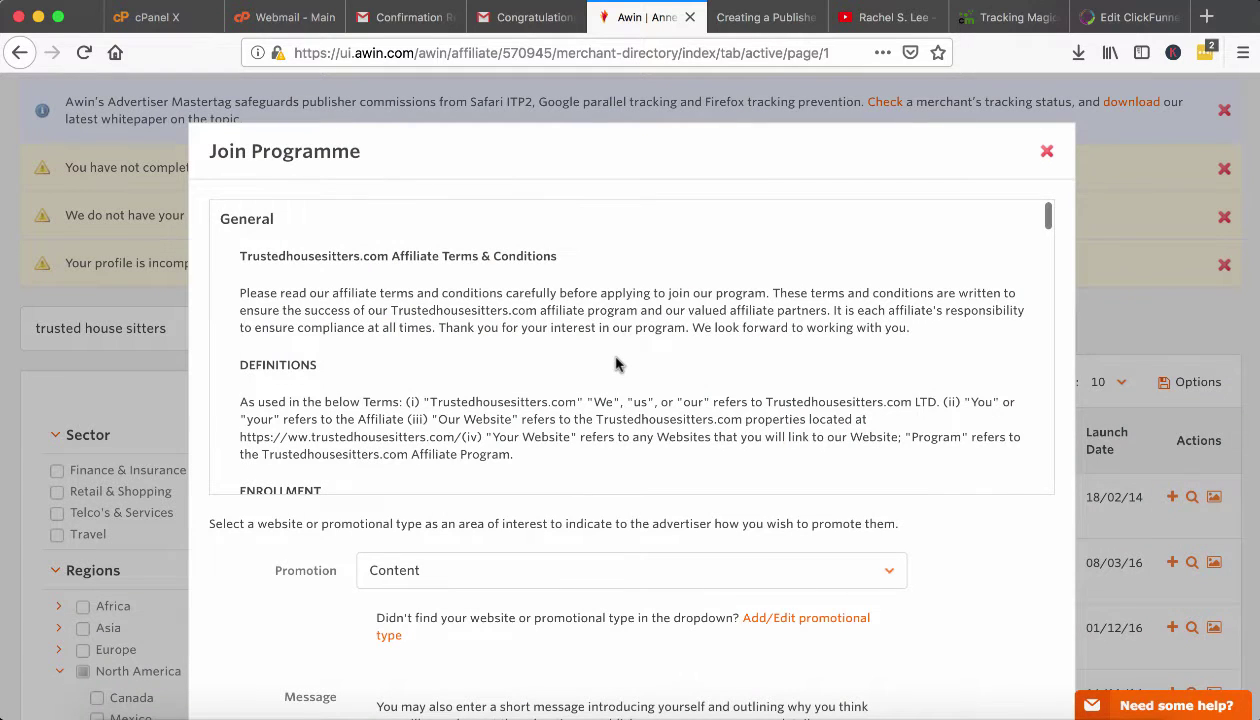
scroll(617, 364, "down", 5)
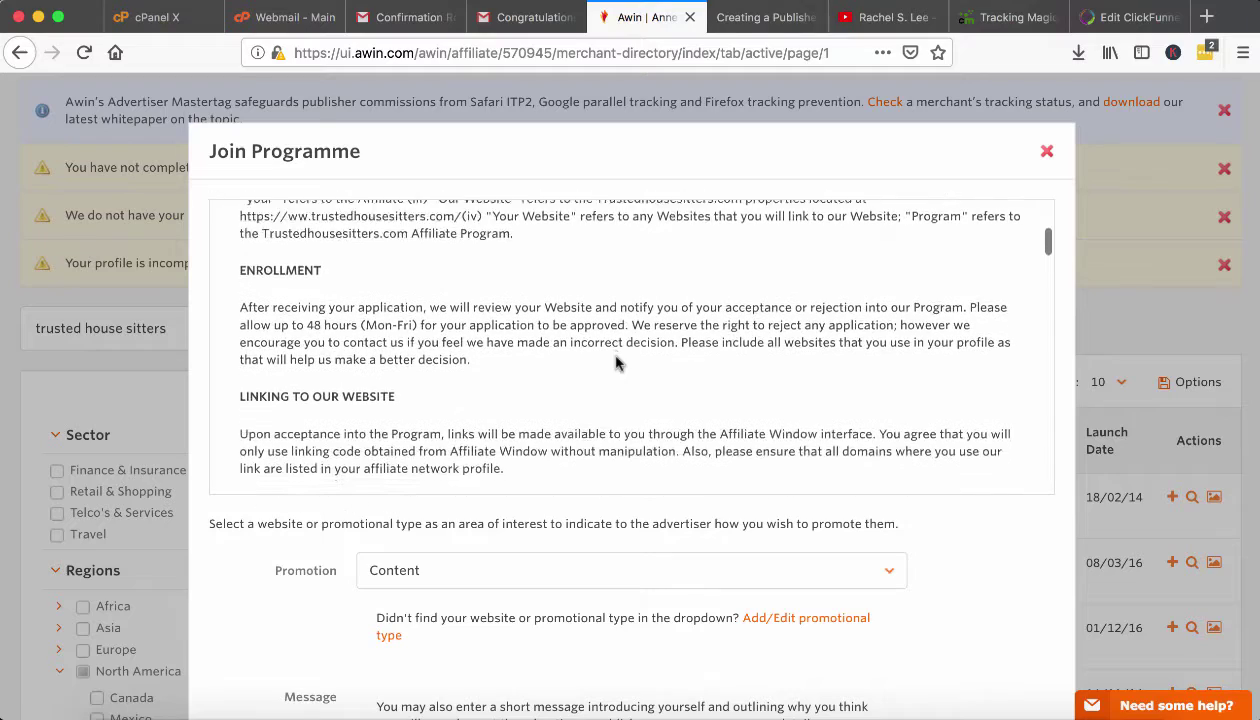
scroll(617, 364, "down", 3)
scroll(616, 363, "down", 5)
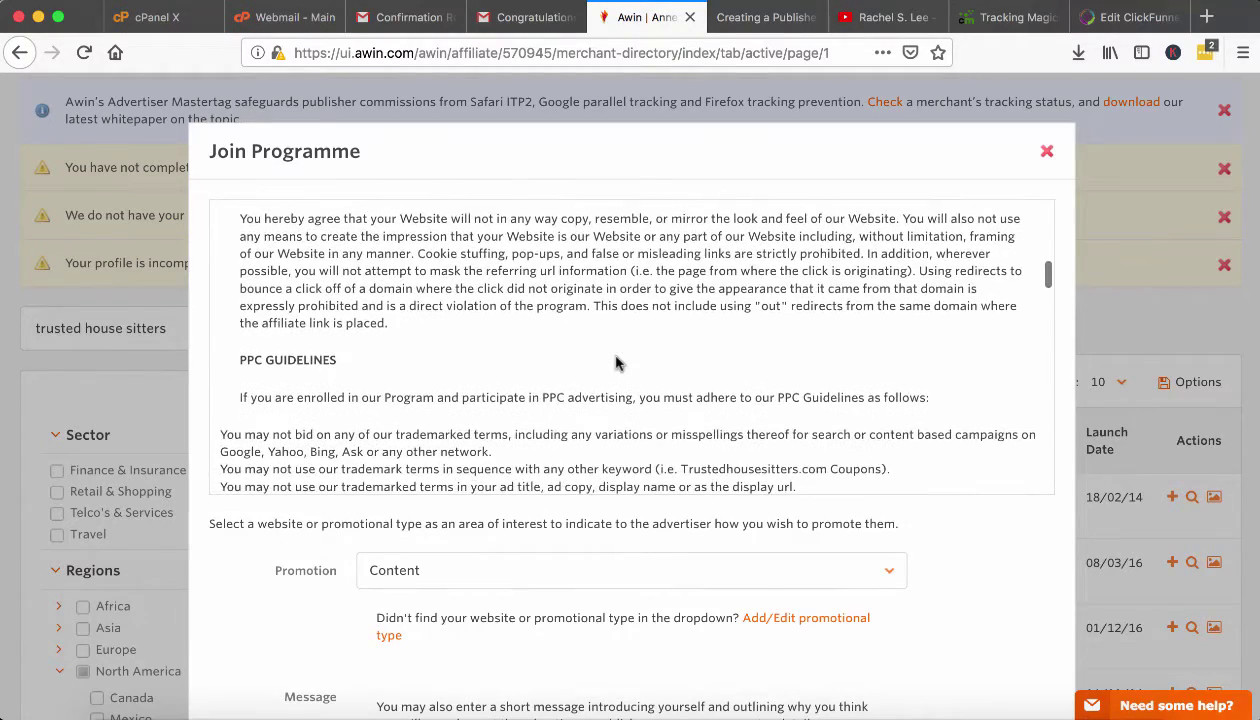
scroll(616, 355, "down", 6)
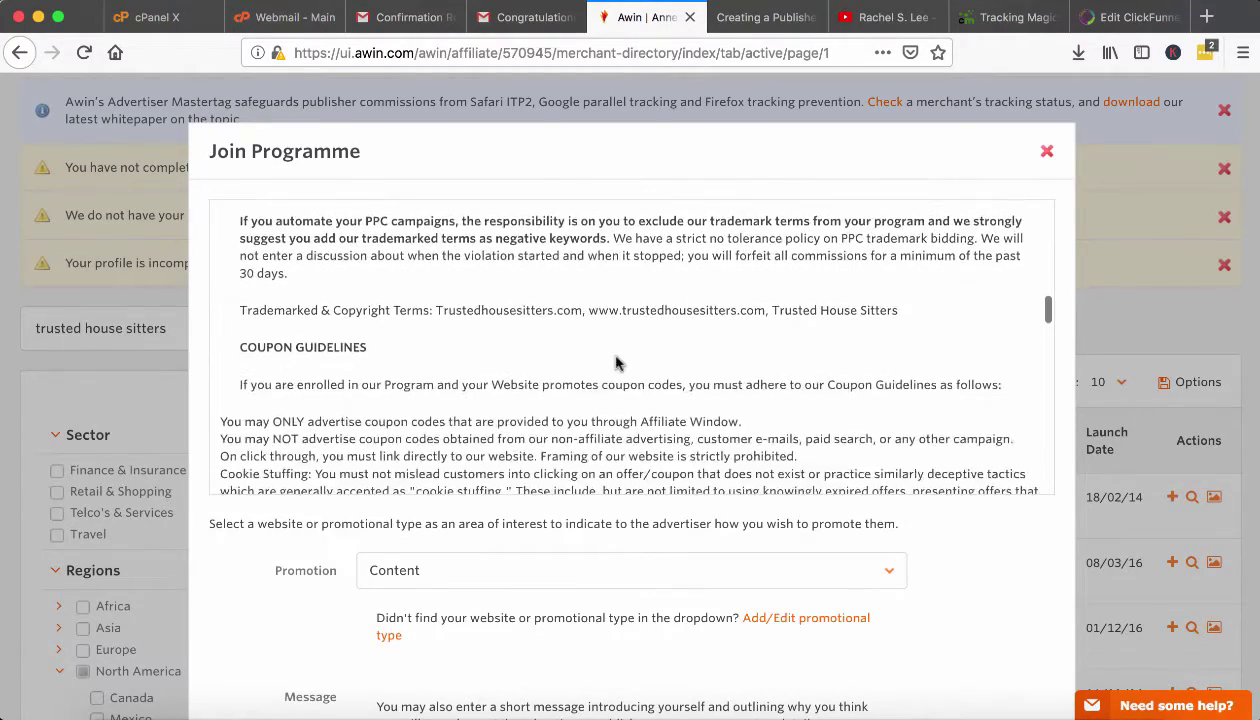
scroll(616, 363, "down", 5)
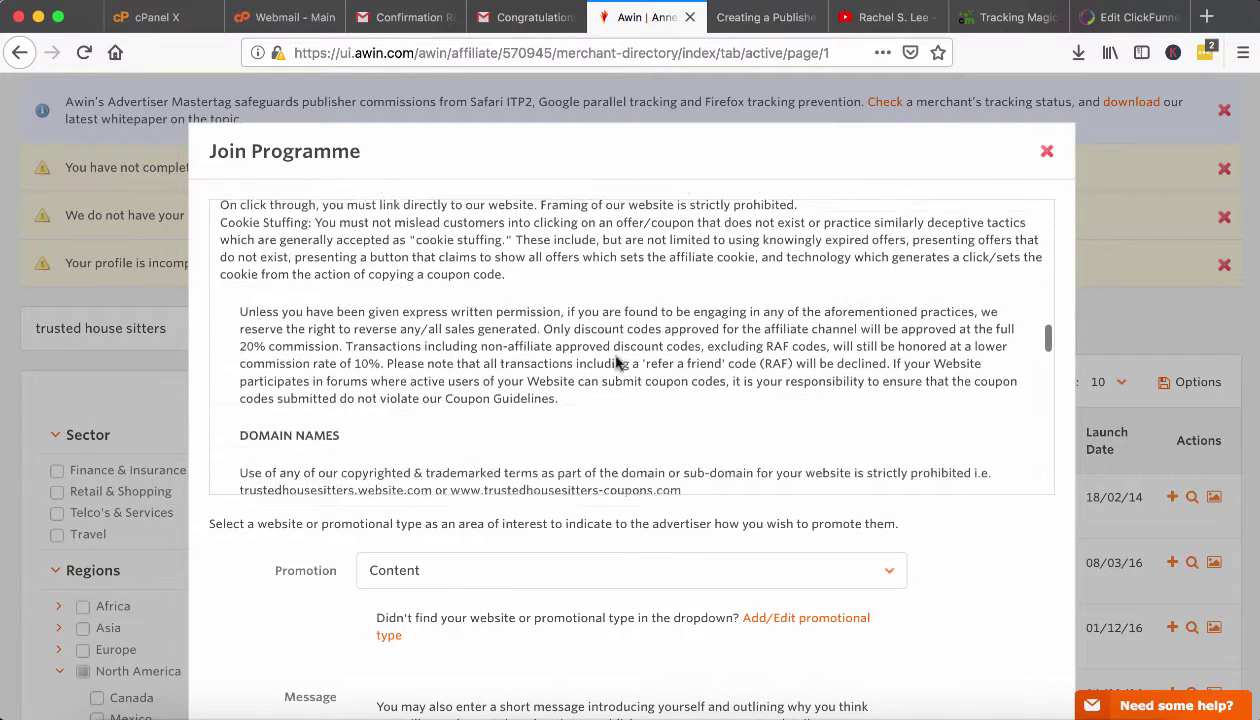
scroll(616, 363, "down", 2)
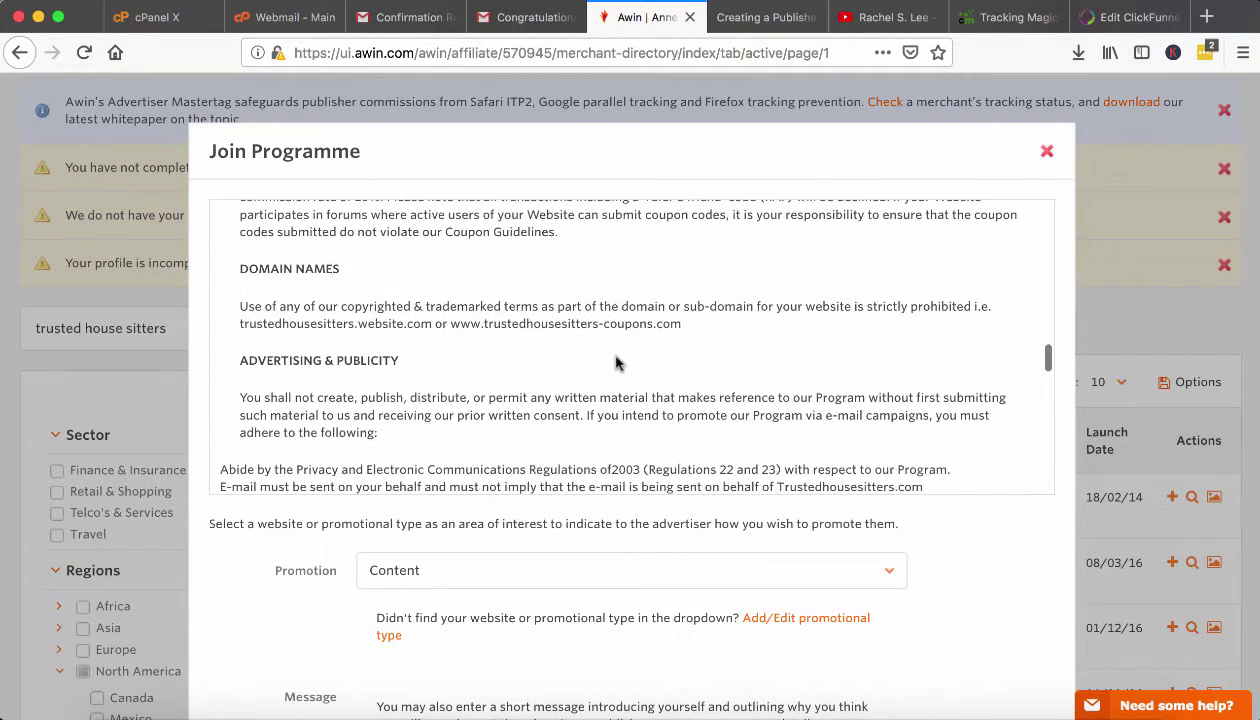
scroll(633, 515, "down", 10)
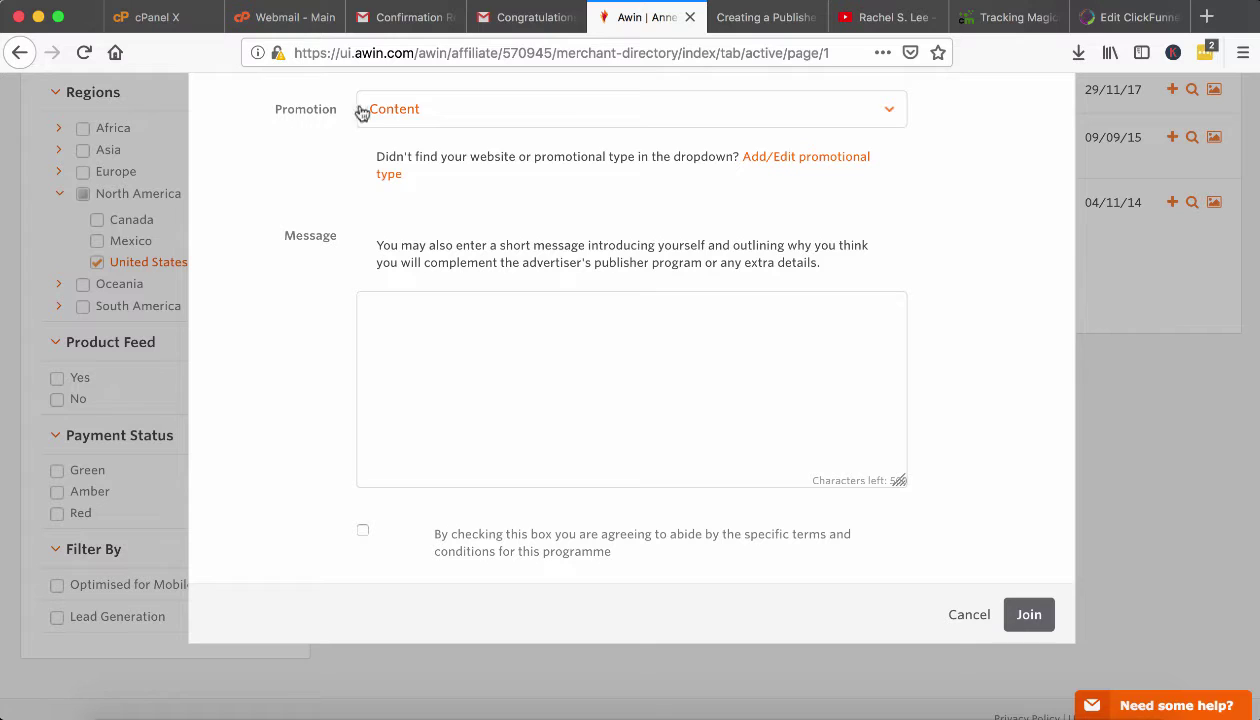
left_click(893, 116)
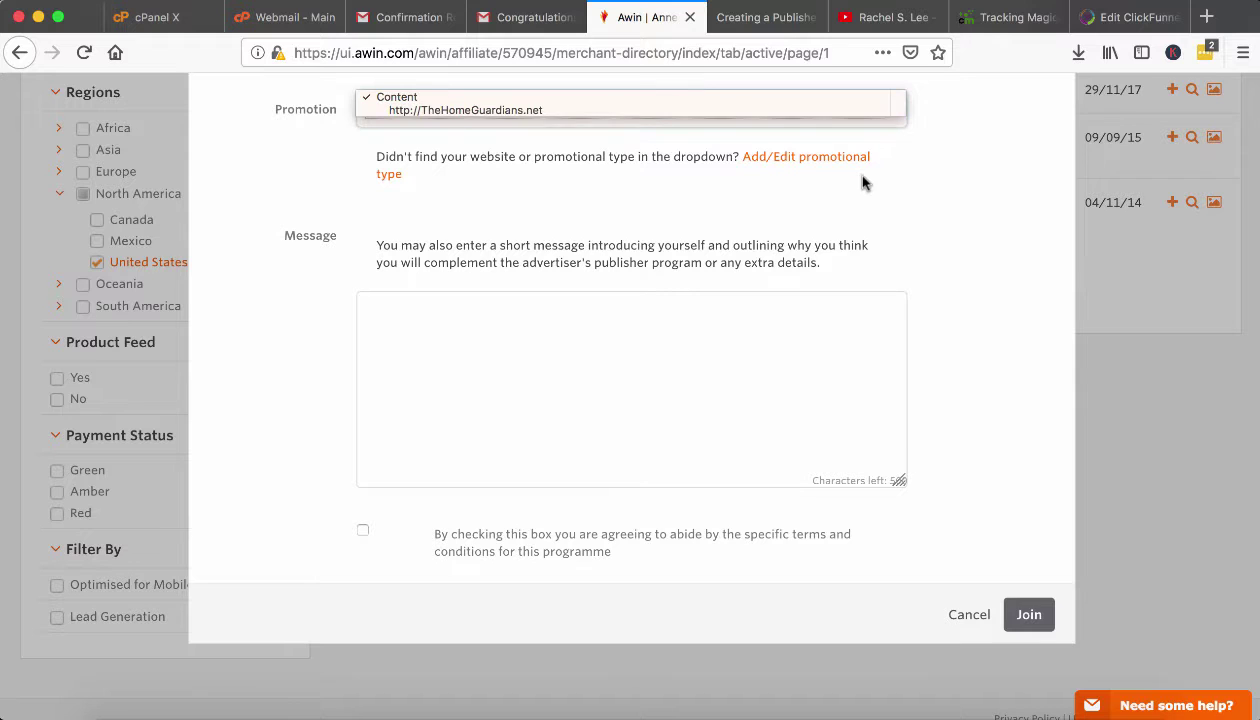
left_click(922, 188)
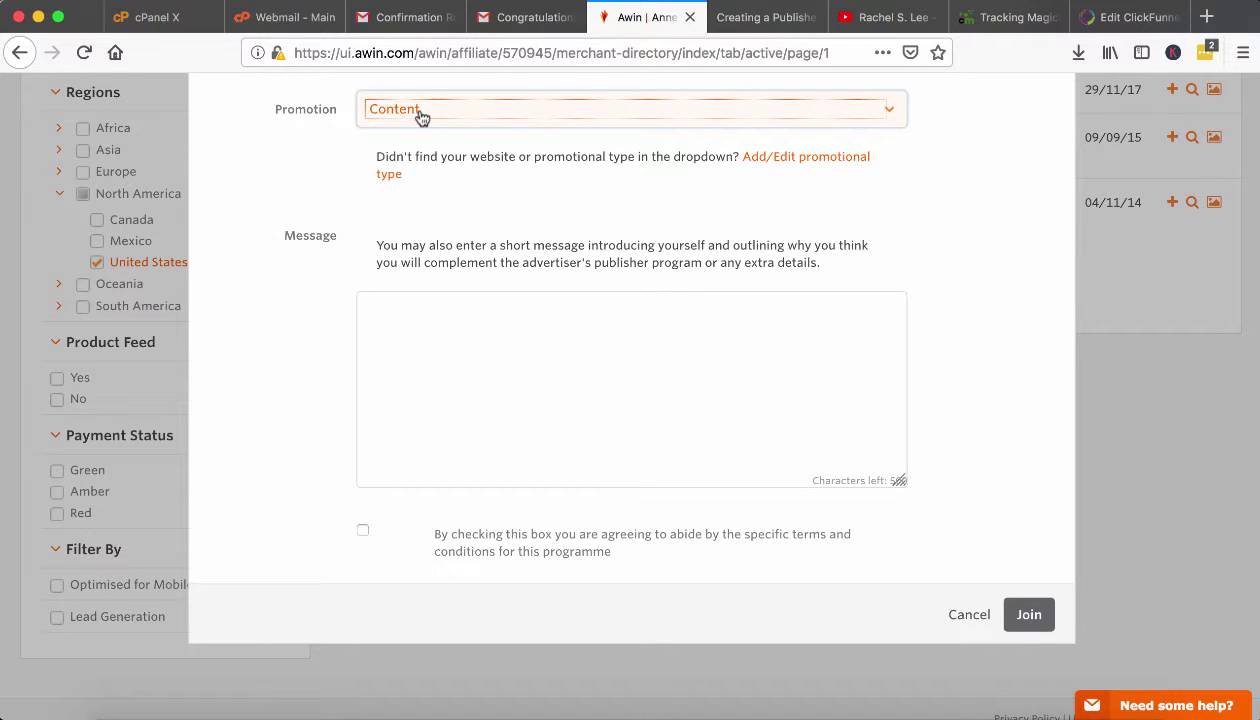
left_click(887, 115)
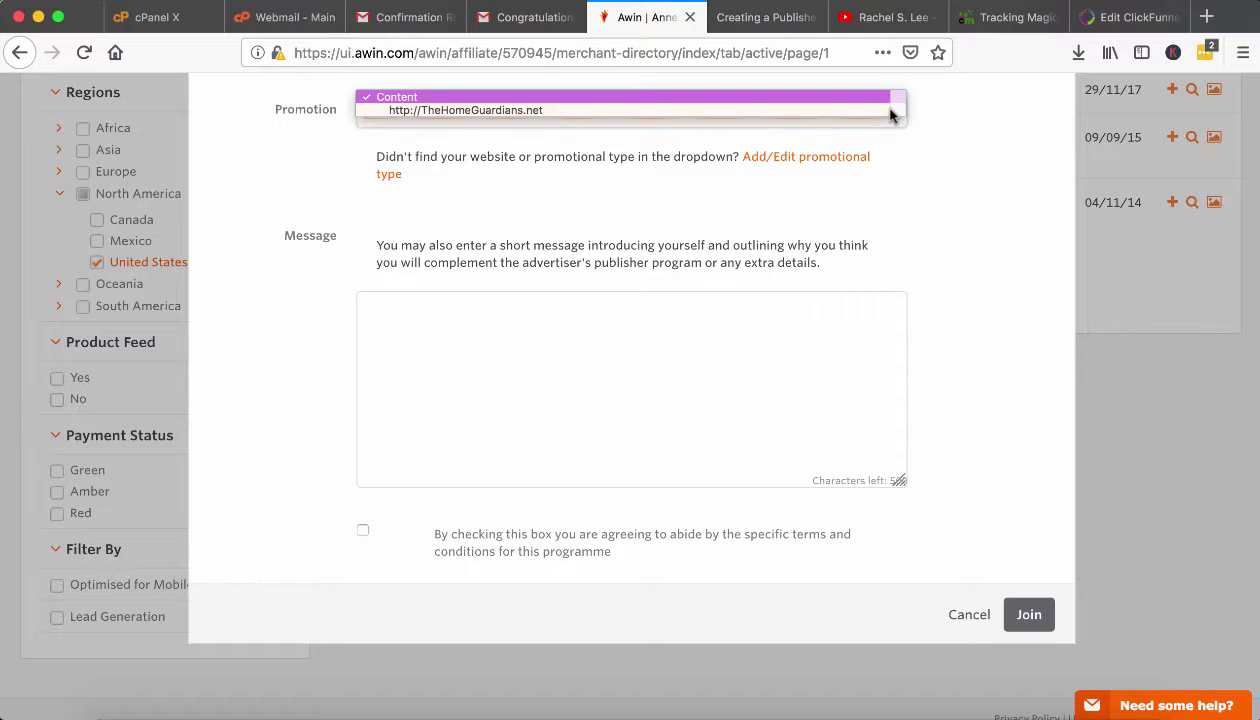
left_click(760, 112)
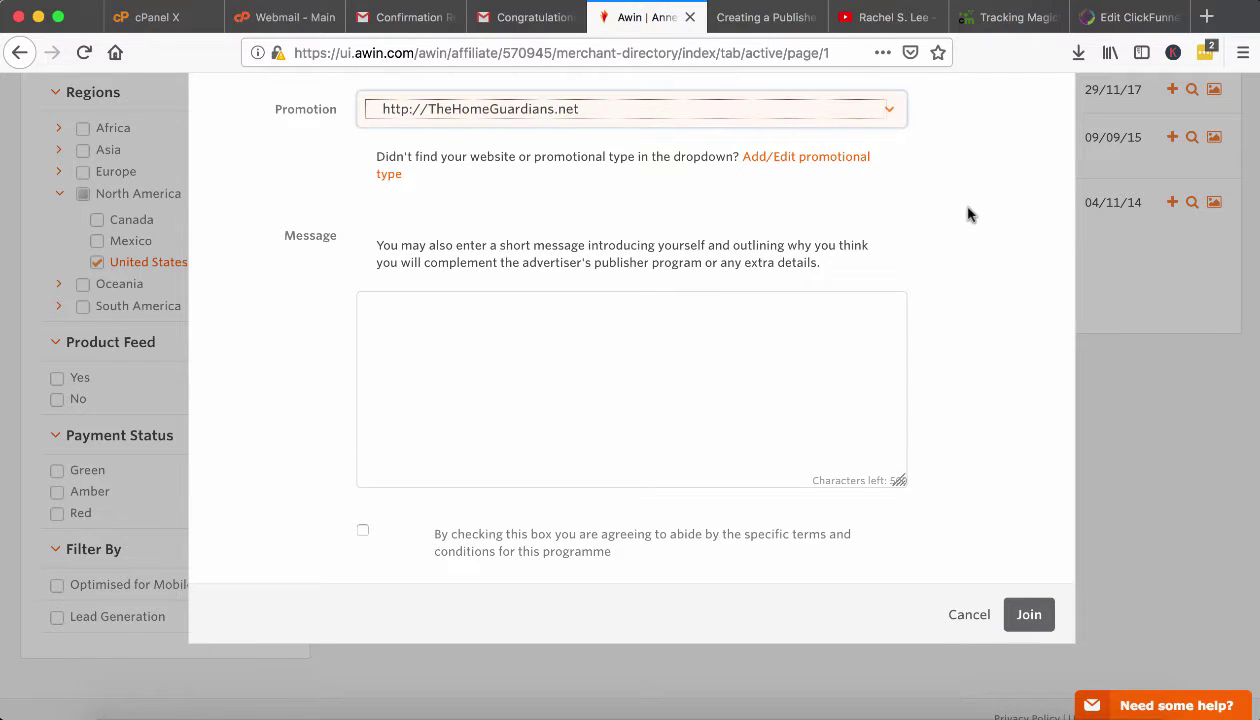
left_click(459, 316)
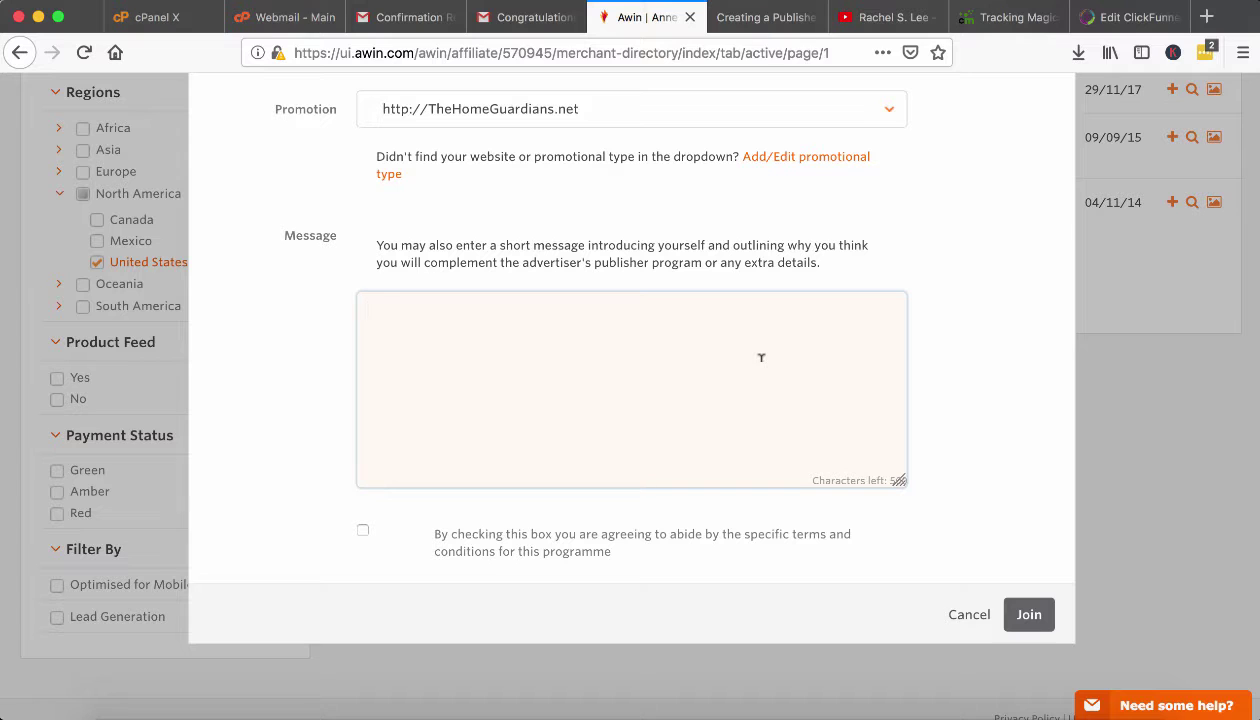
scroll(984, 394, "down", 1)
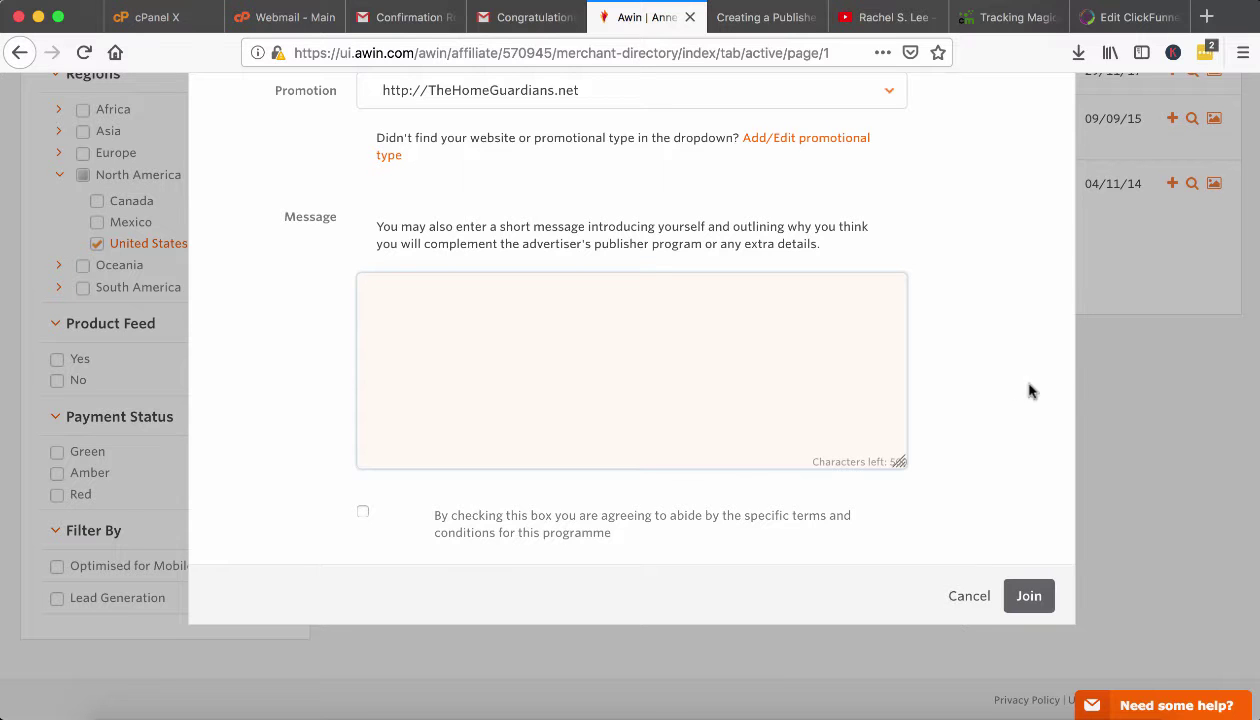
left_click(1100, 402)
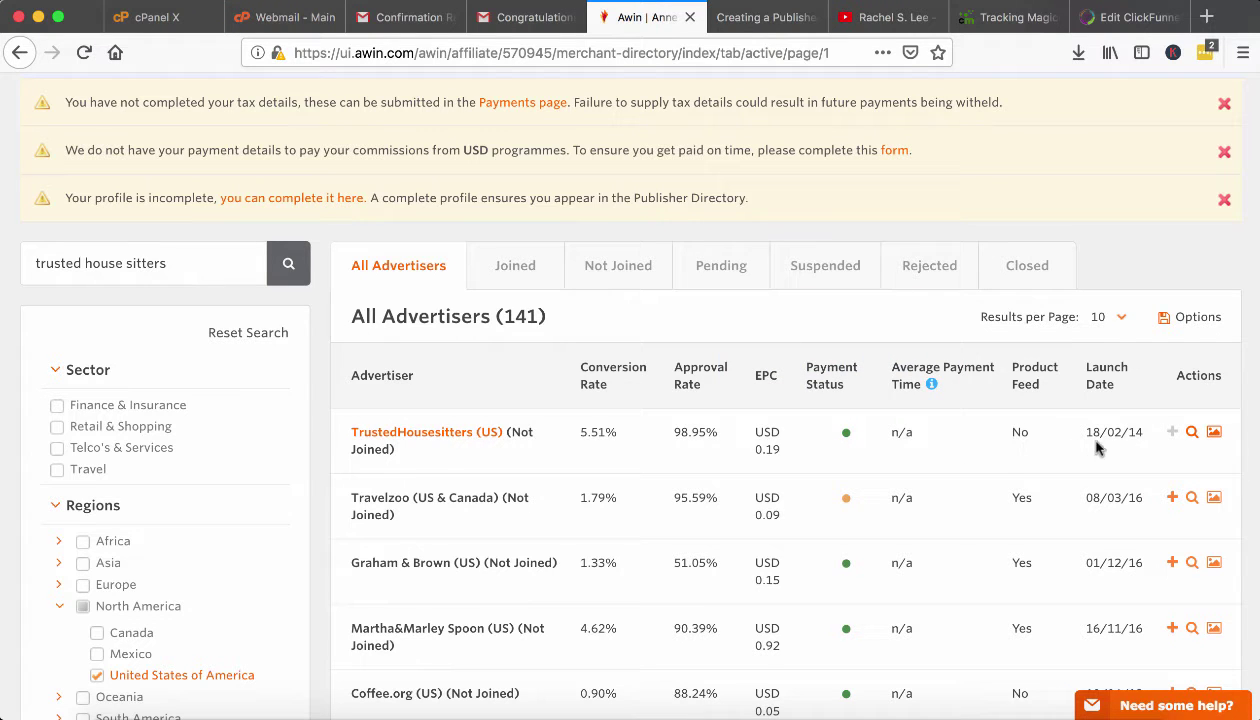
Check the explanation of Travelzoo (US & Canada)'s payment status and look through the remaining advertisers in the results.
scroll(555, 515, "down", 3)
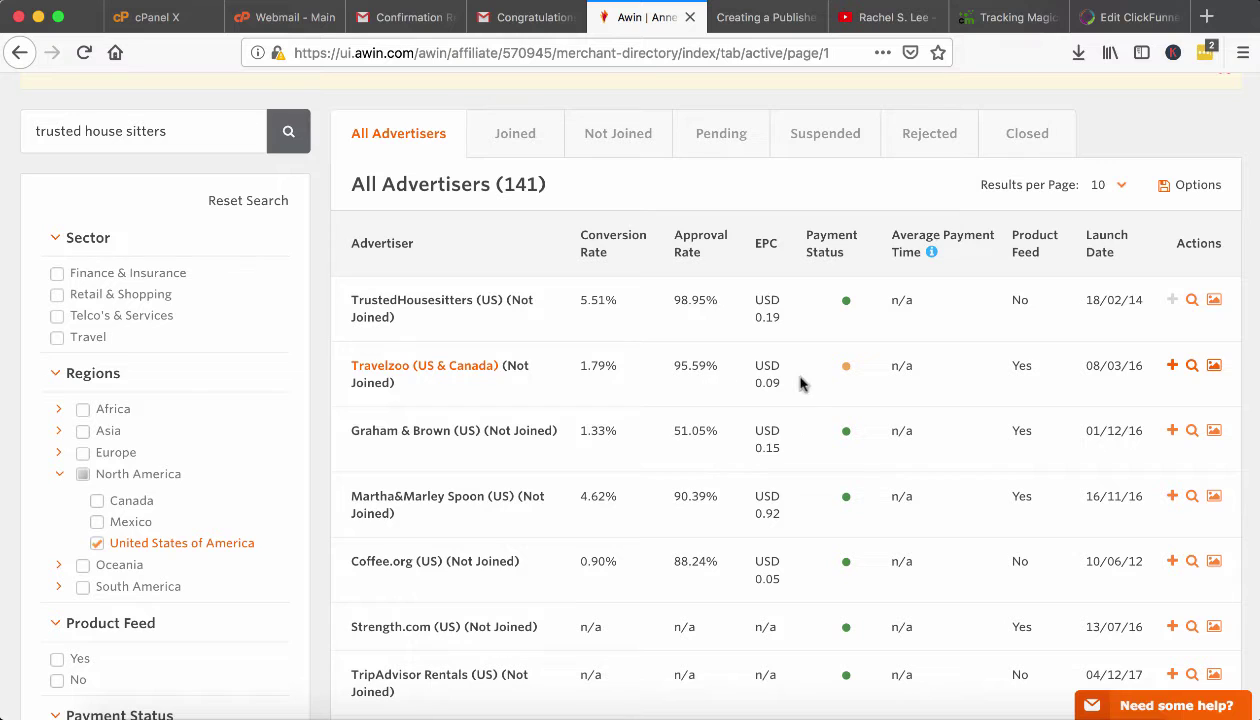
mouse_move(845, 373)
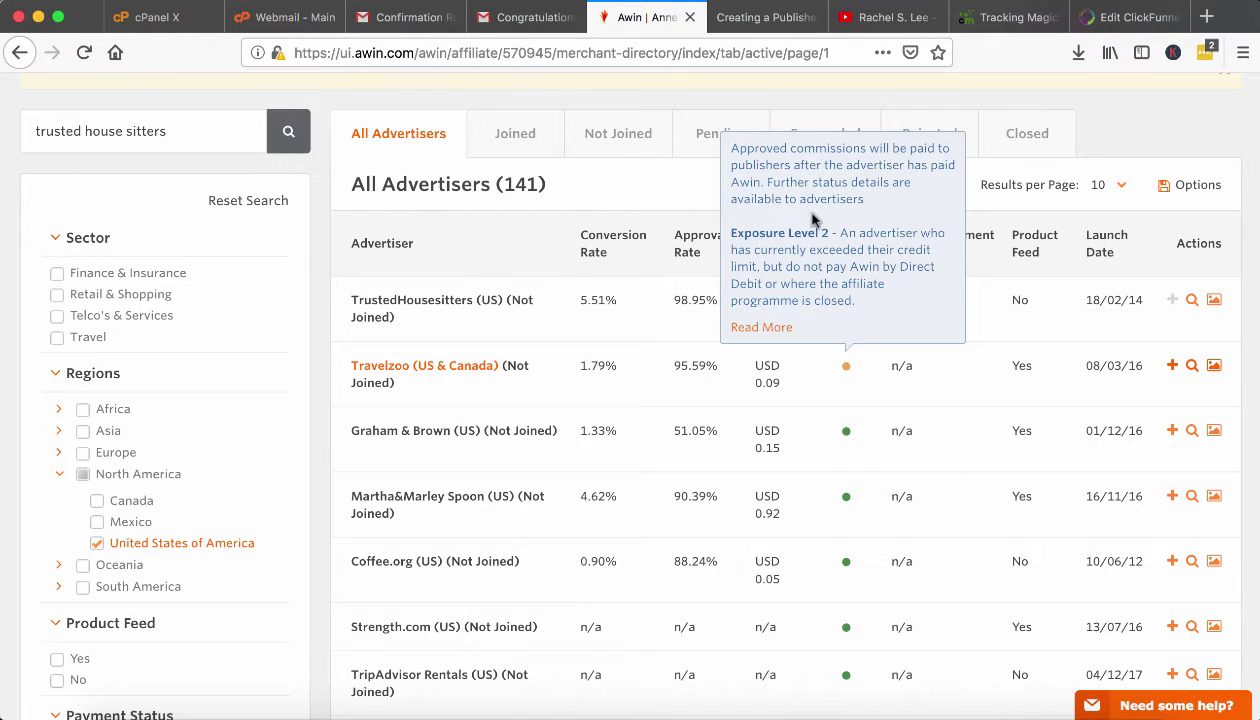
scroll(700, 420, "down", 5)
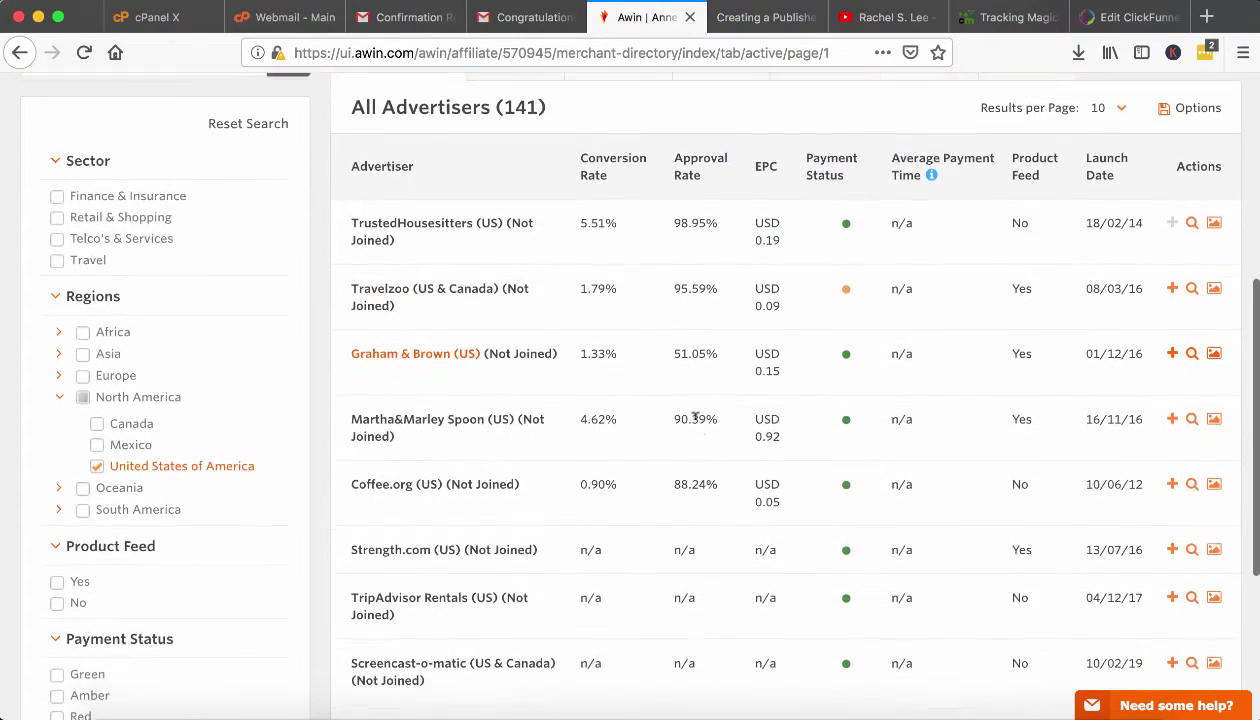
scroll(693, 416, "down", 2)
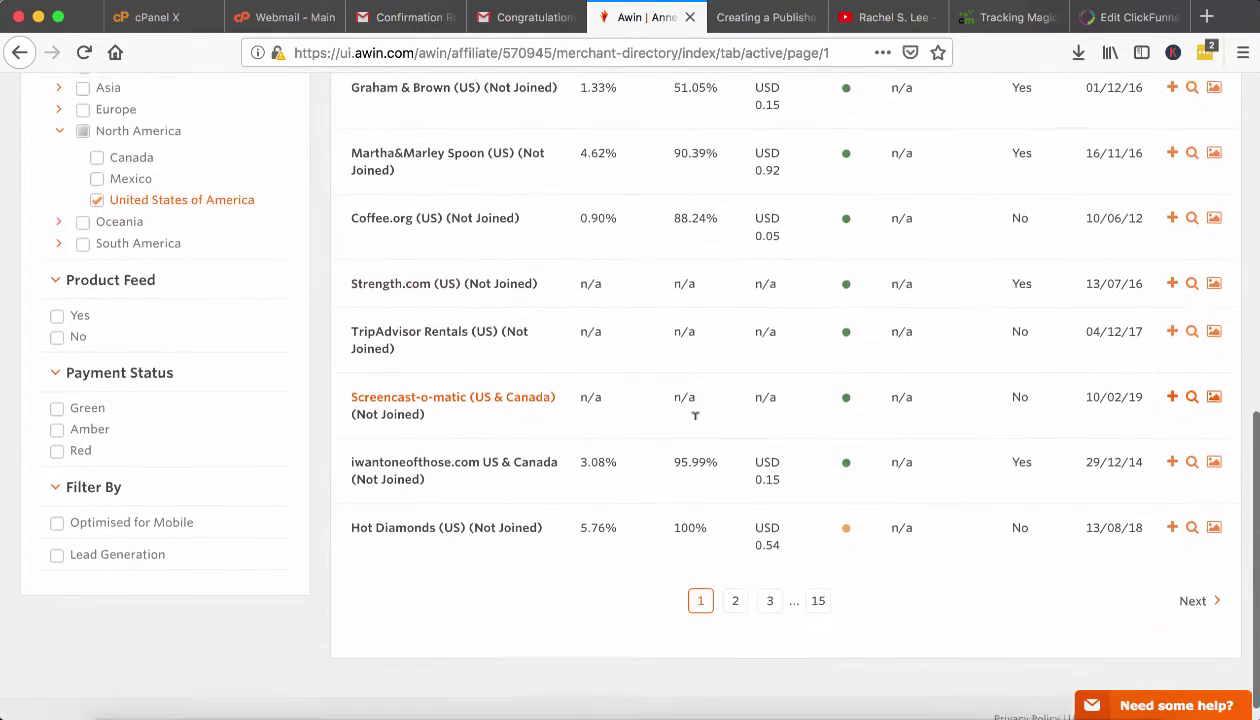
Check the programmes pending approval for the TrustedHousesitters (US) application and return to all advertisers.
scroll(695, 428, "up", 5)
scroll(697, 426, "up", 5)
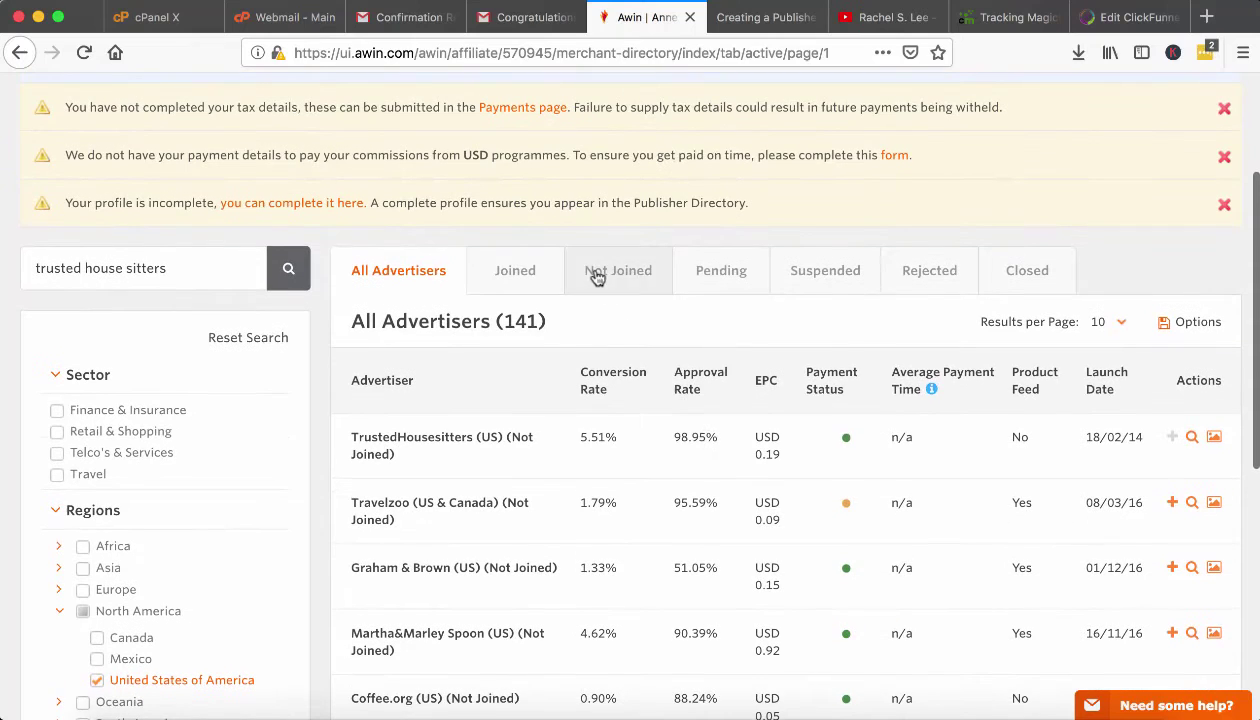
left_click(720, 277)
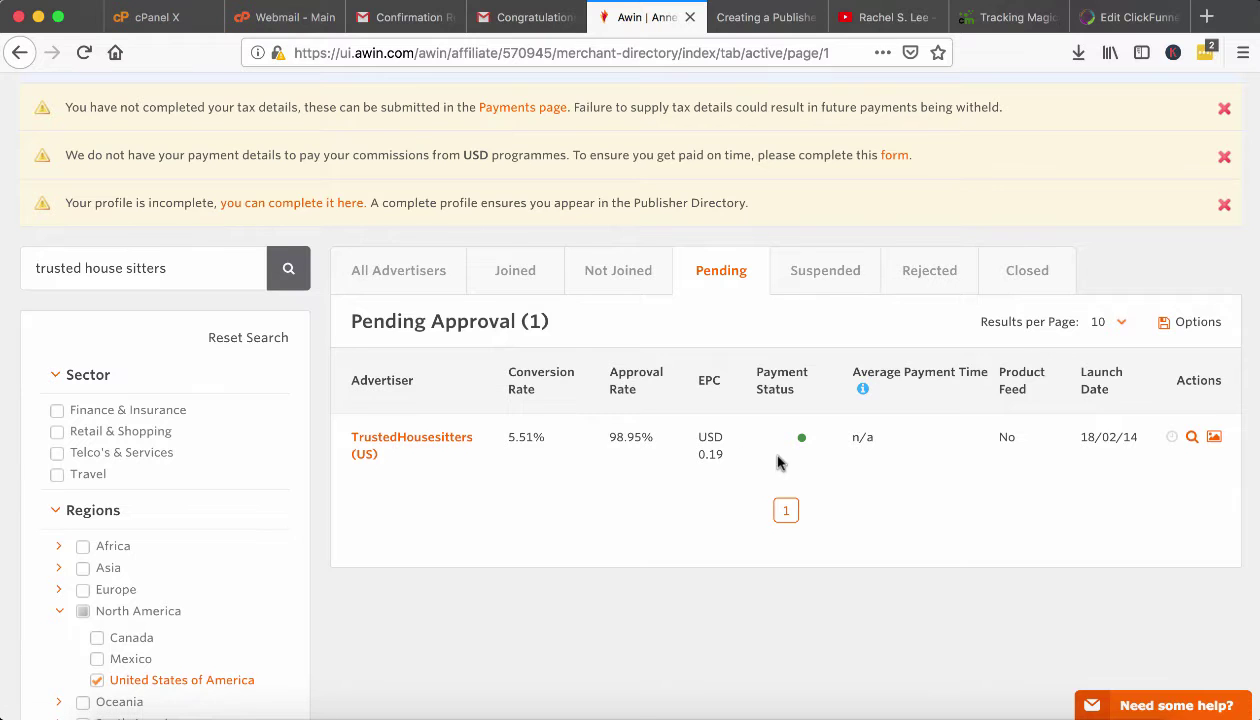
left_click(626, 273)
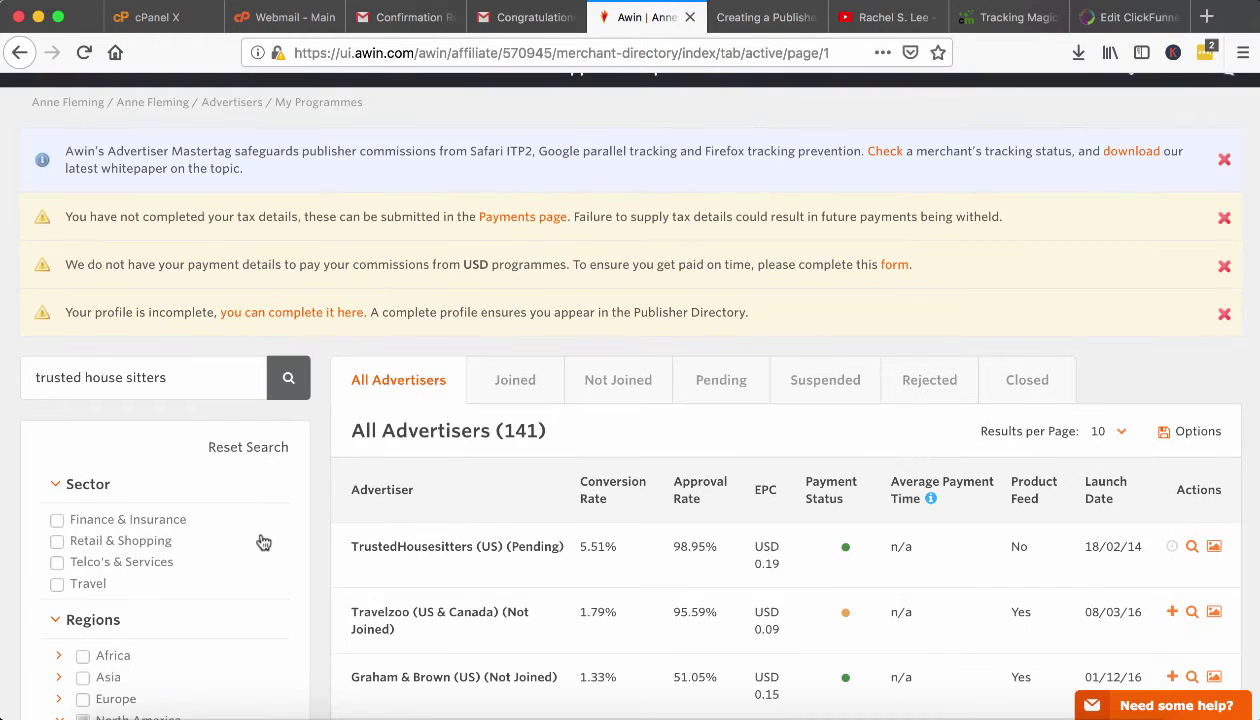
Filter the US advertiser results to the Travel sector, including all of its subcategories.
scroll(263, 542, "down", 2)
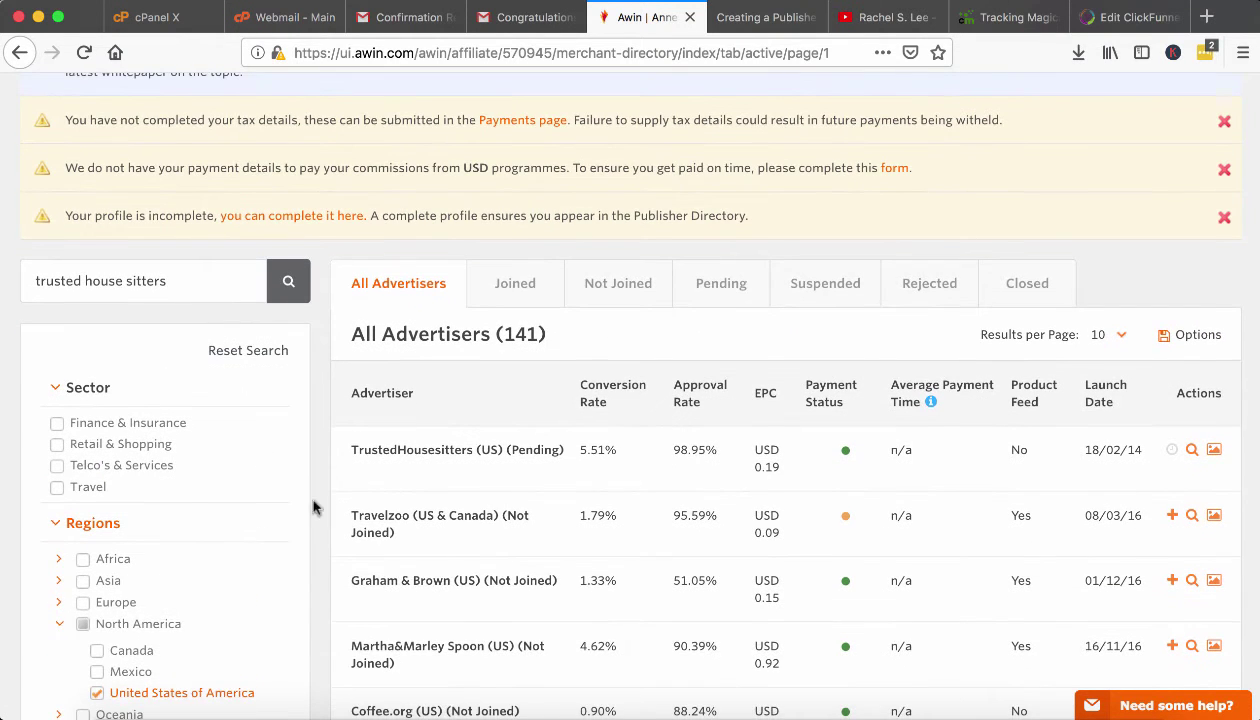
scroll(445, 543, "down", 2)
left_click(108, 463)
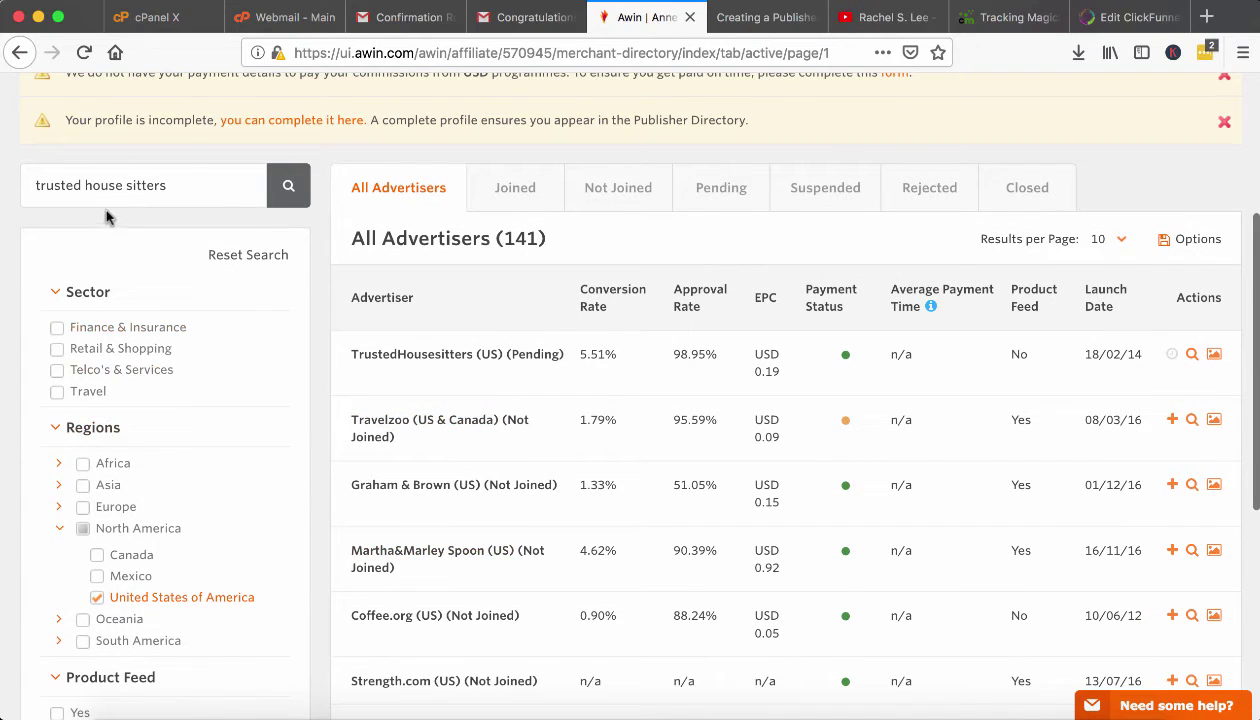
left_click(117, 465)
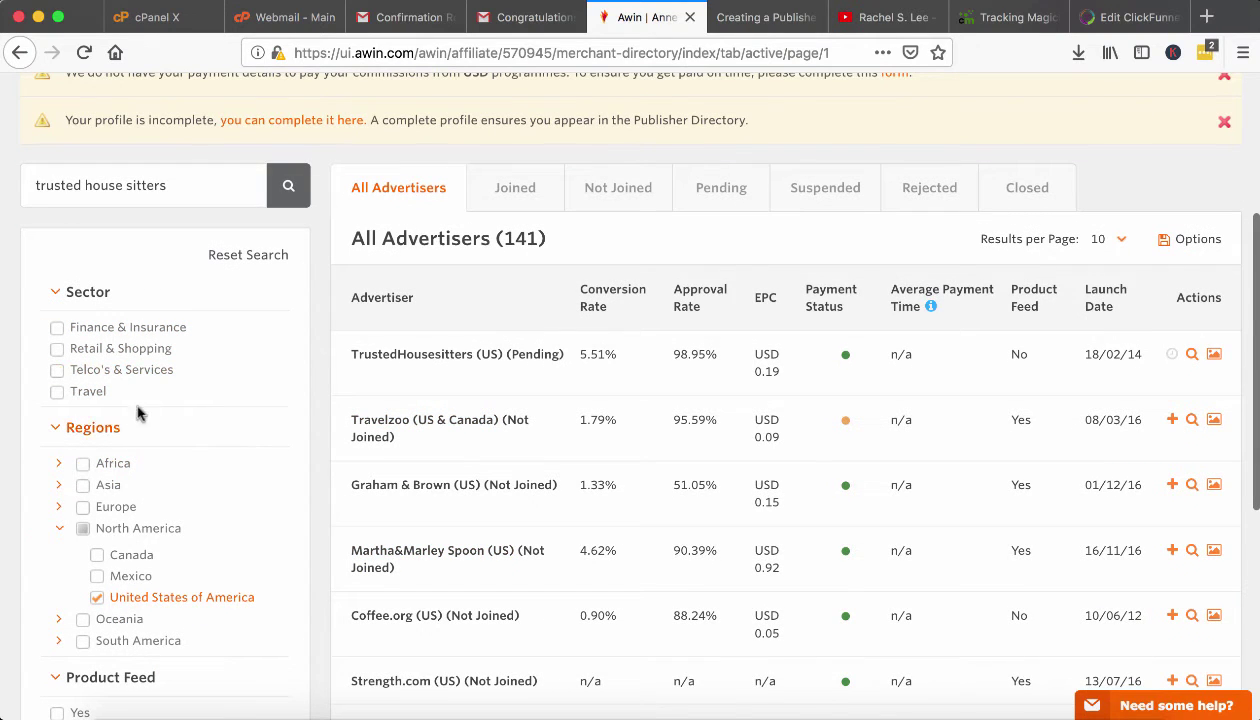
left_click(59, 393)
left_click(59, 393)
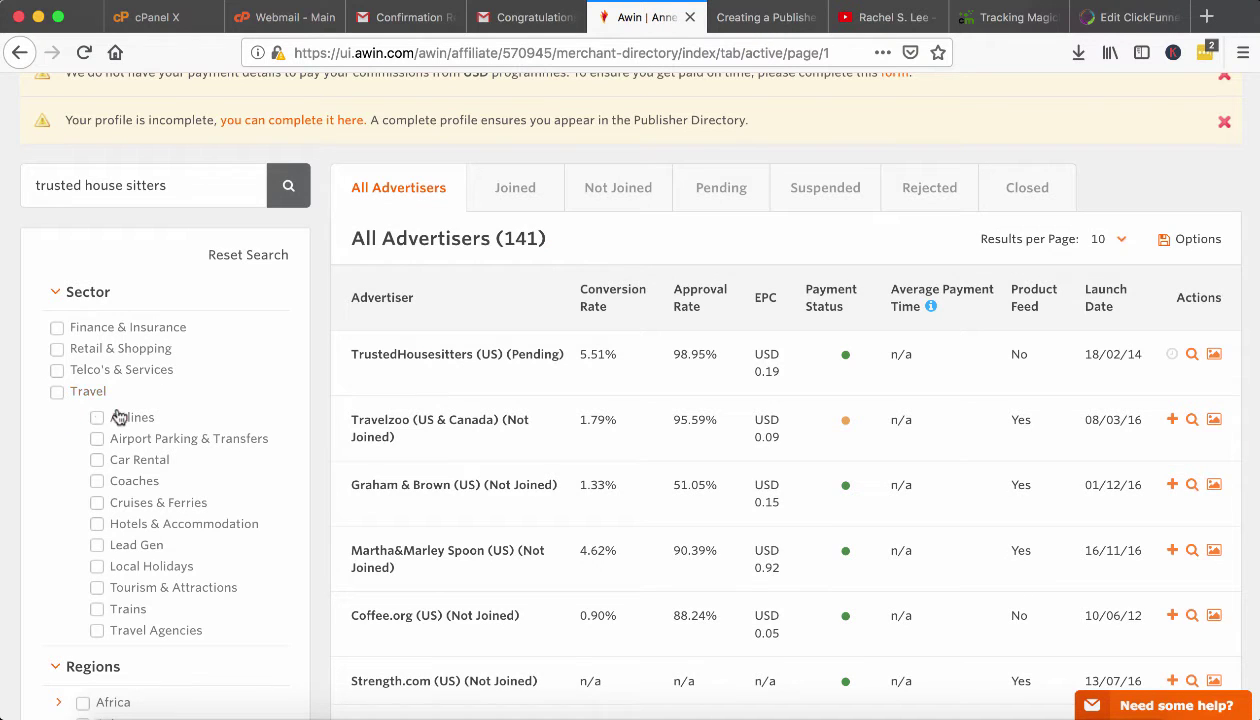
left_click(58, 392)
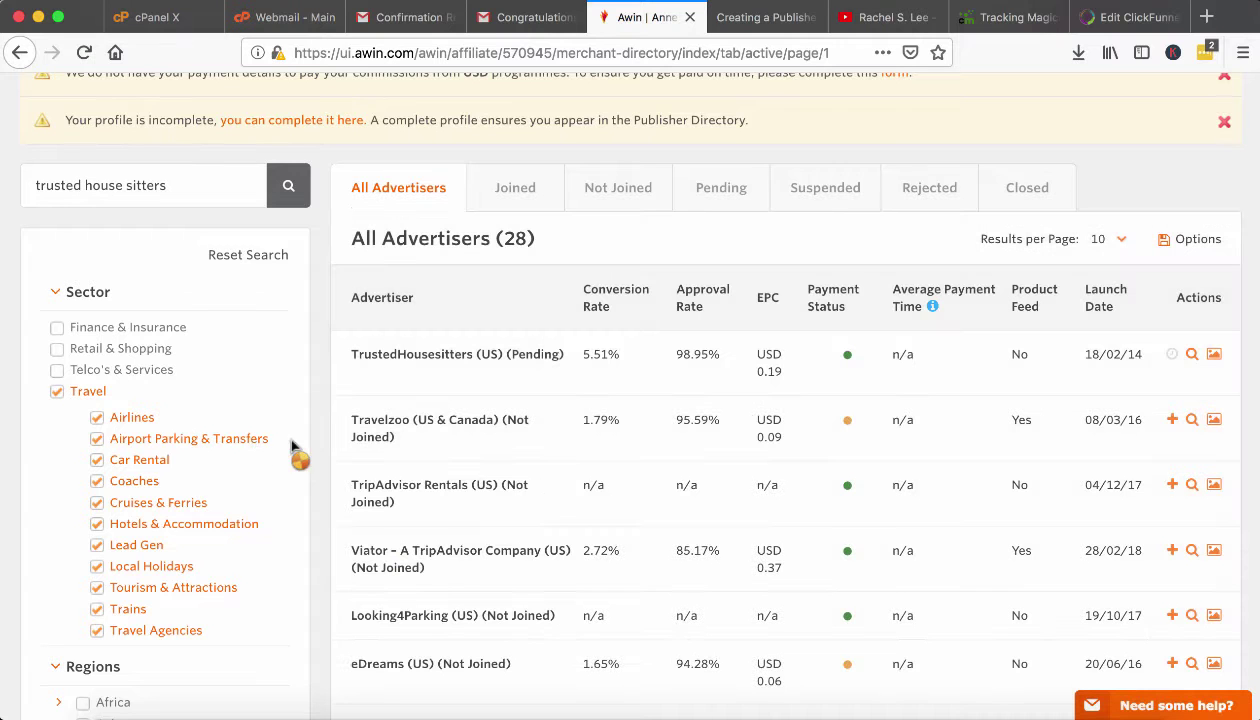
Browse the Travel advertisers and review the programmes listed on page 3 of the results.
scroll(554, 502, "down", 10)
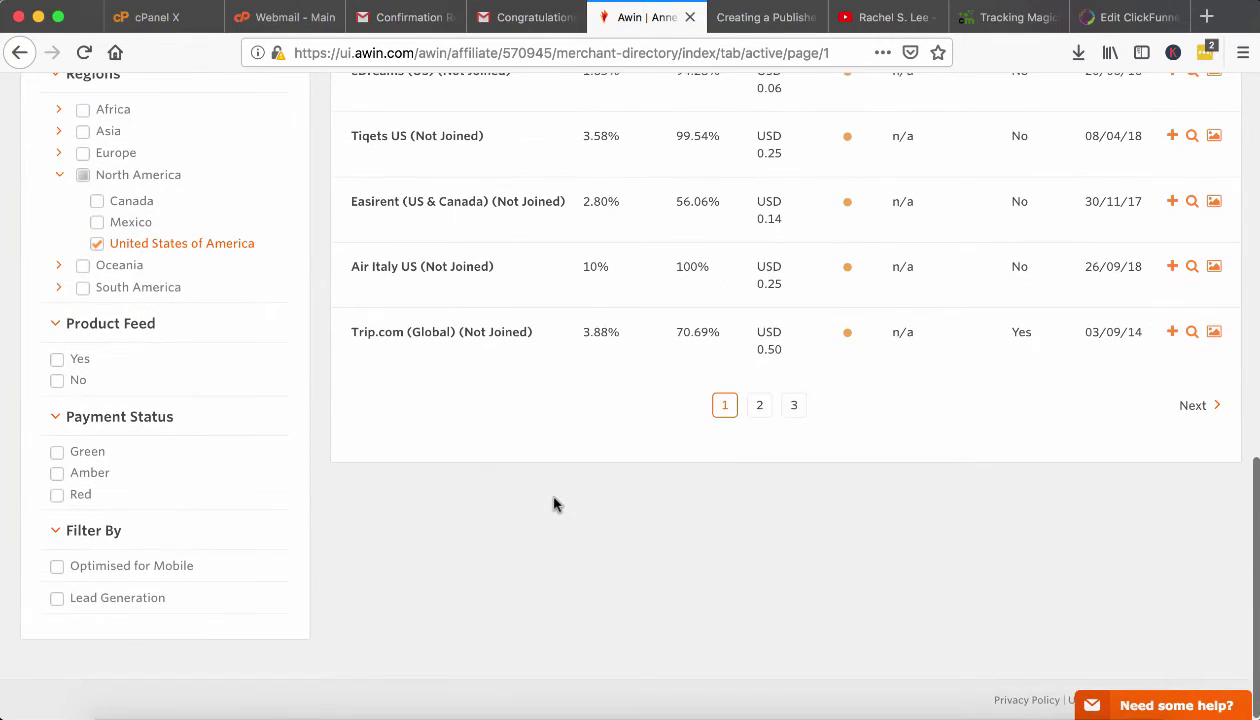
left_click(792, 417)
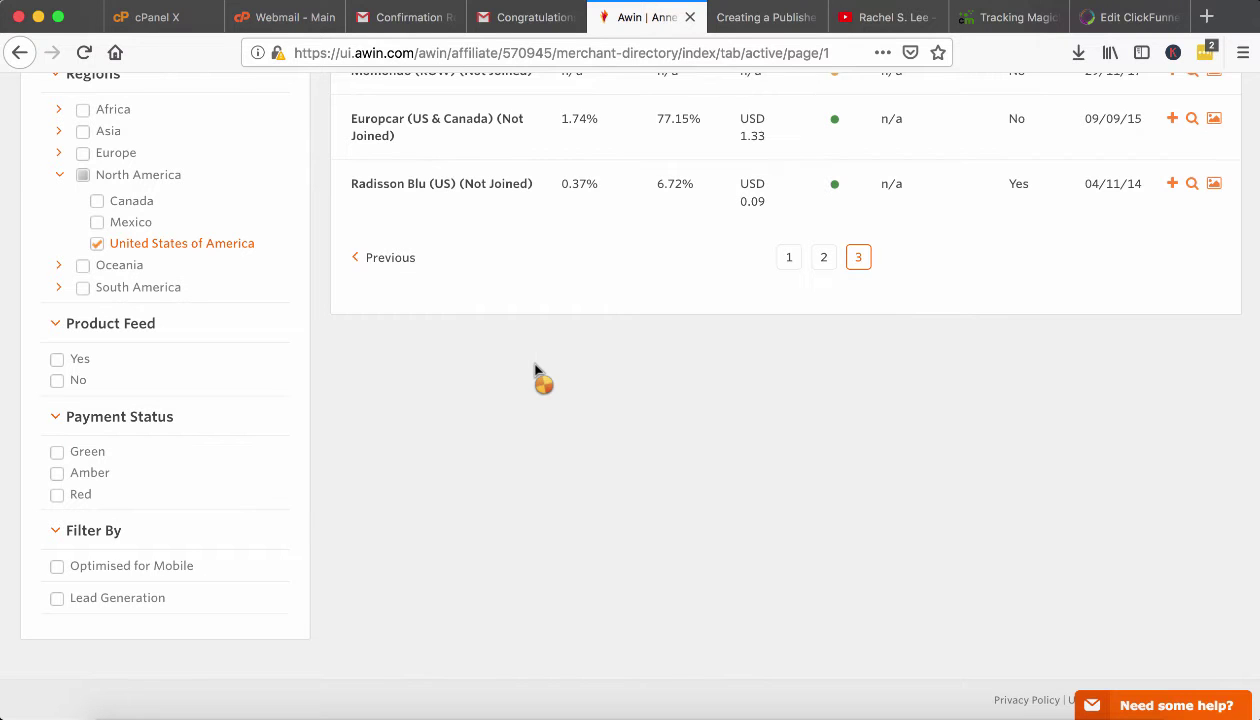
scroll(534, 264, "up", 2)
scroll(534, 264, "up", 6)
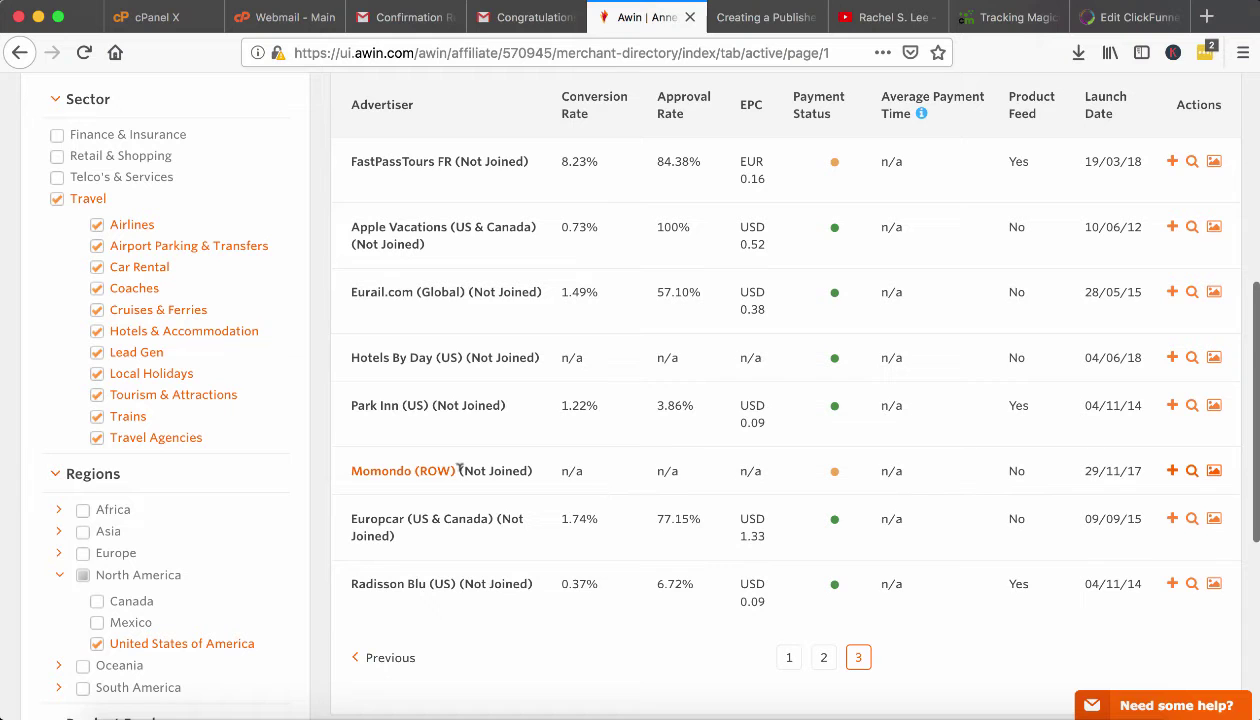
scroll(537, 474, "up", 1)
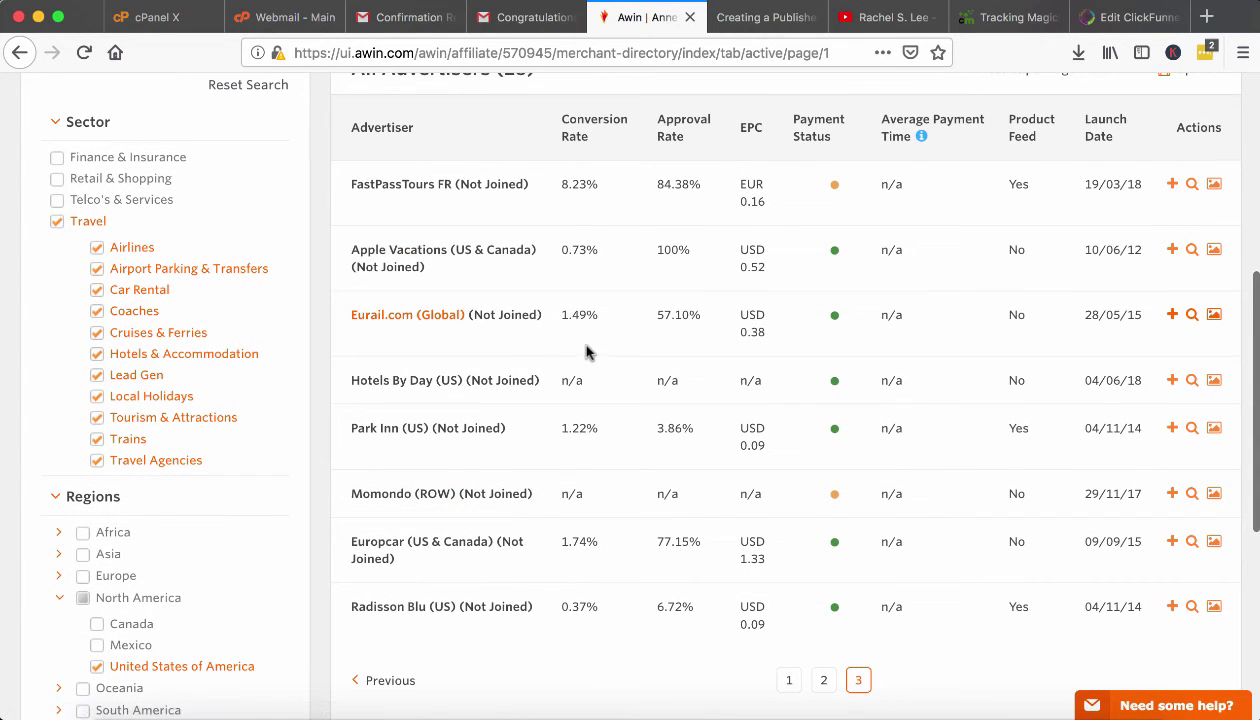
scroll(636, 376, "up", 2)
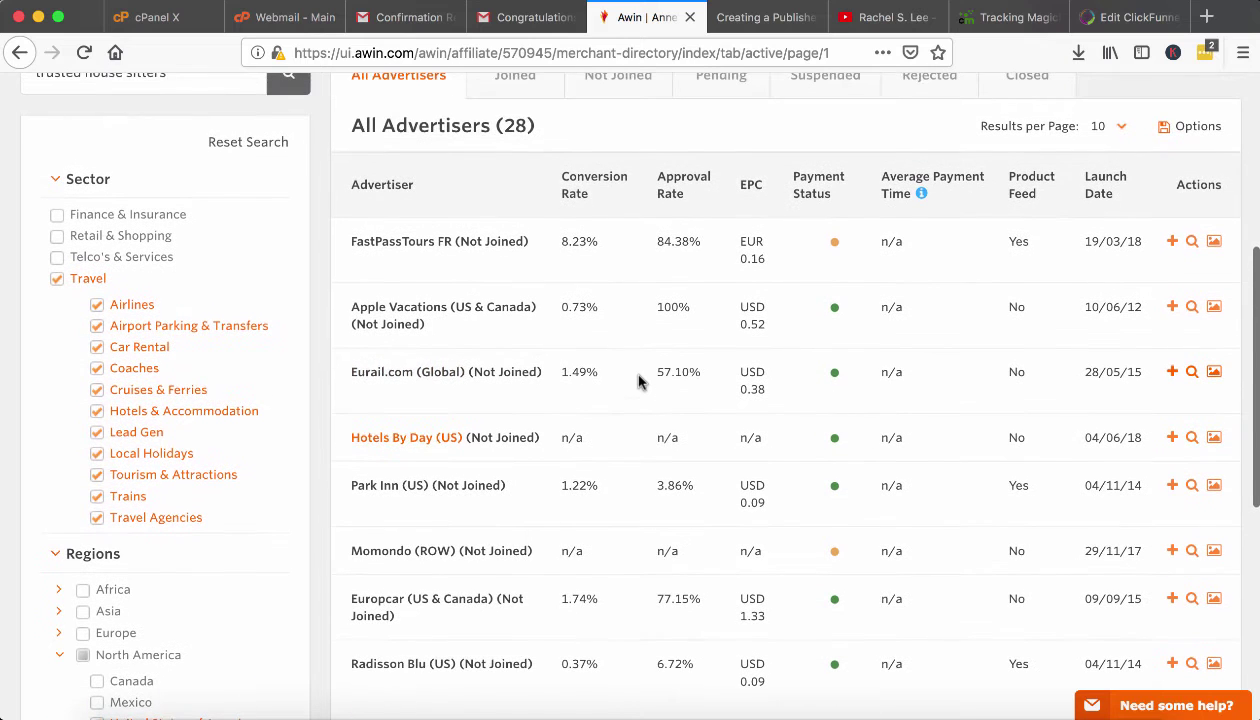
Open the join form for the Eurail.com (Global) programme and review its commission, PPC and transaction terms.
left_click(1173, 372)
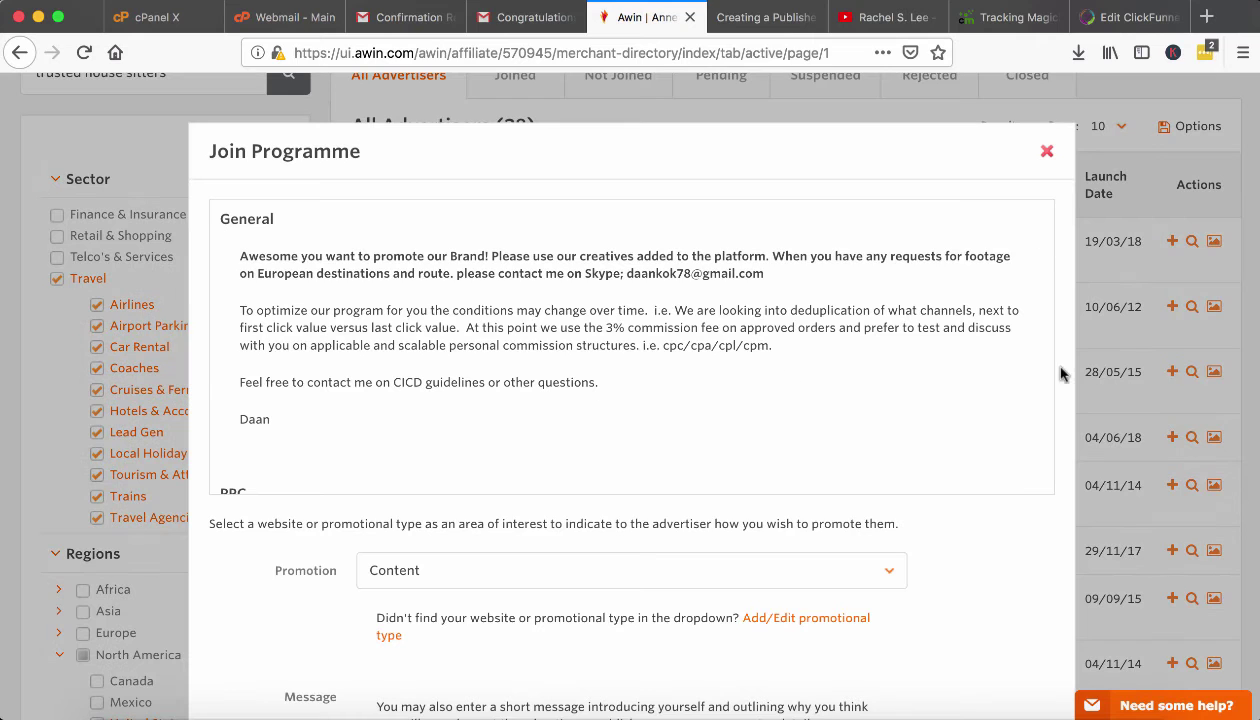
scroll(756, 375, "down", 5)
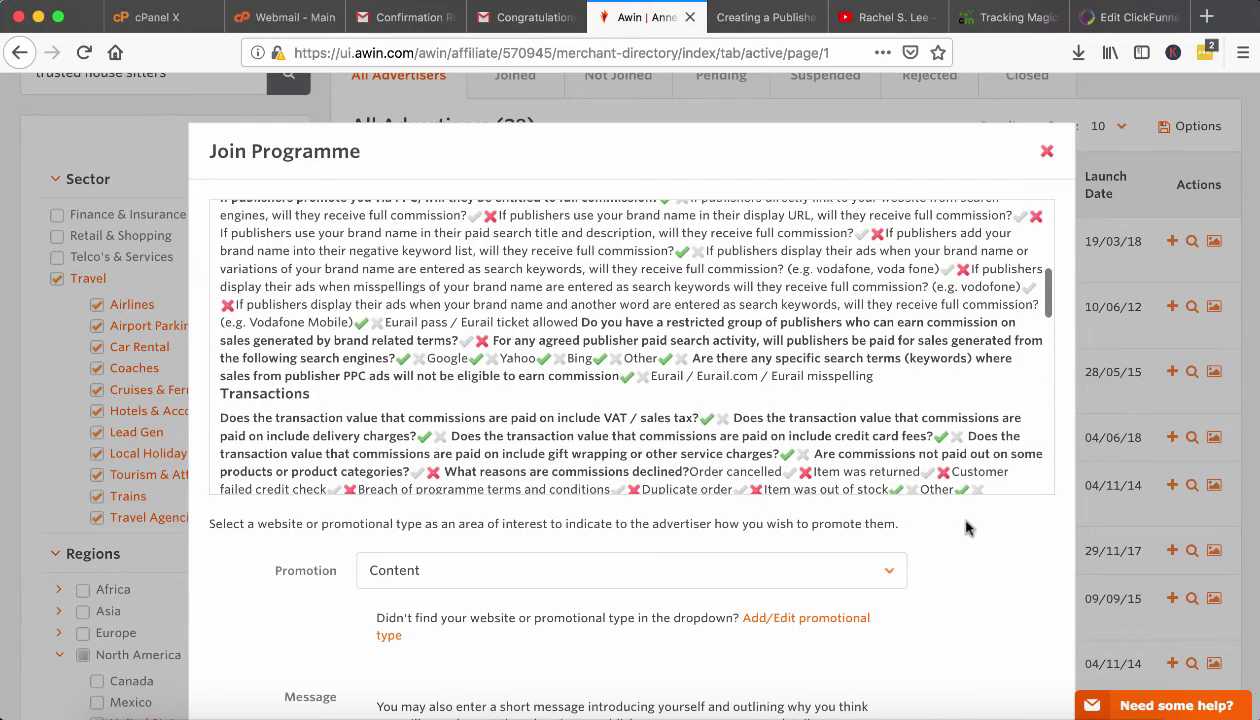
scroll(966, 528, "down", 5)
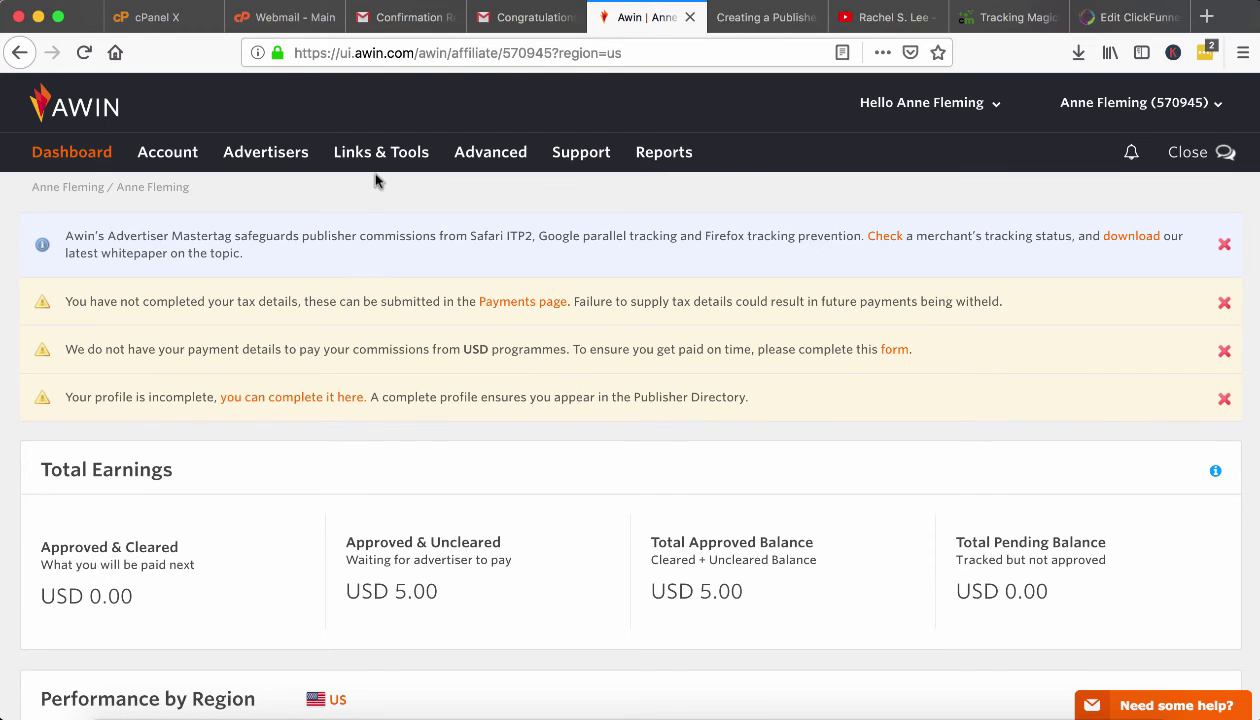
Examine the options available under Links & Tools.
mouse_move(383, 152)
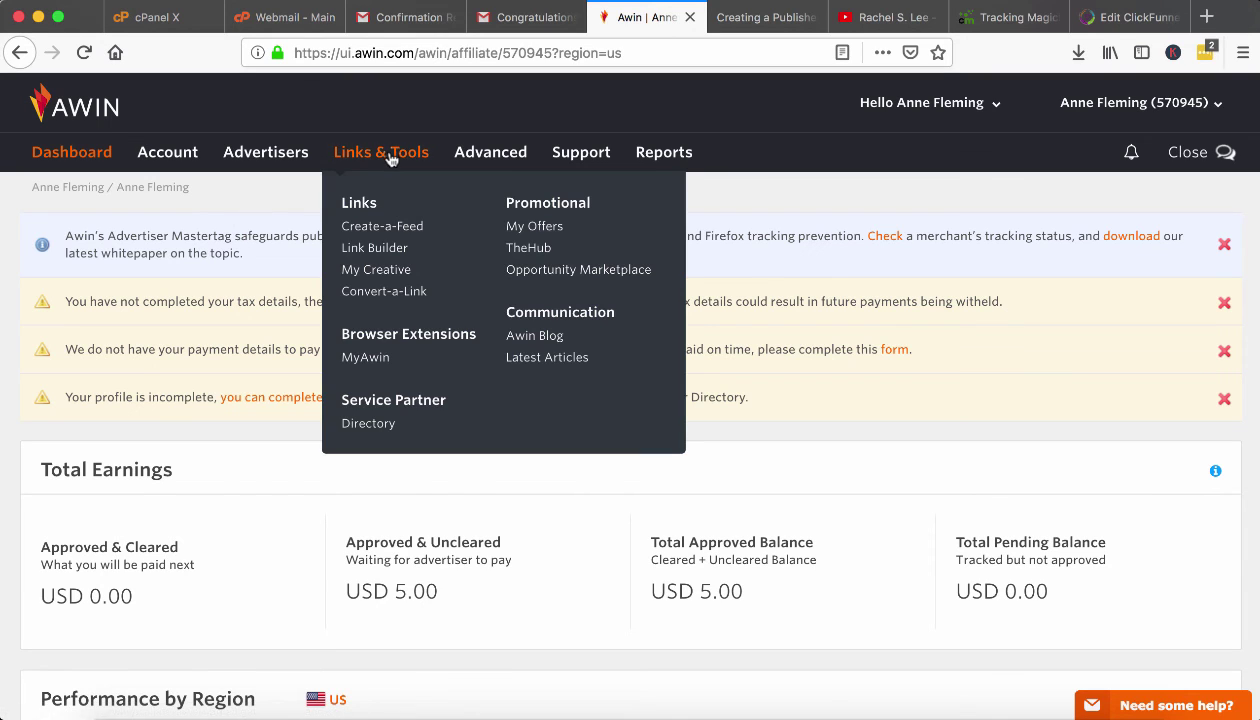